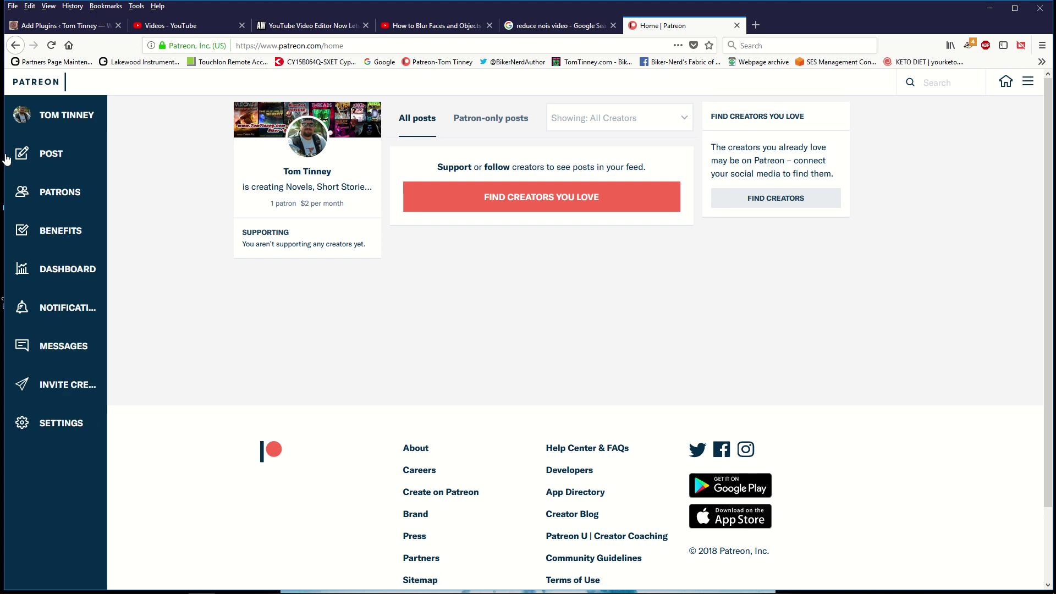
- Open the creator's own Patreon page, read its overview, and look through the list of posts
left_click(23, 120)
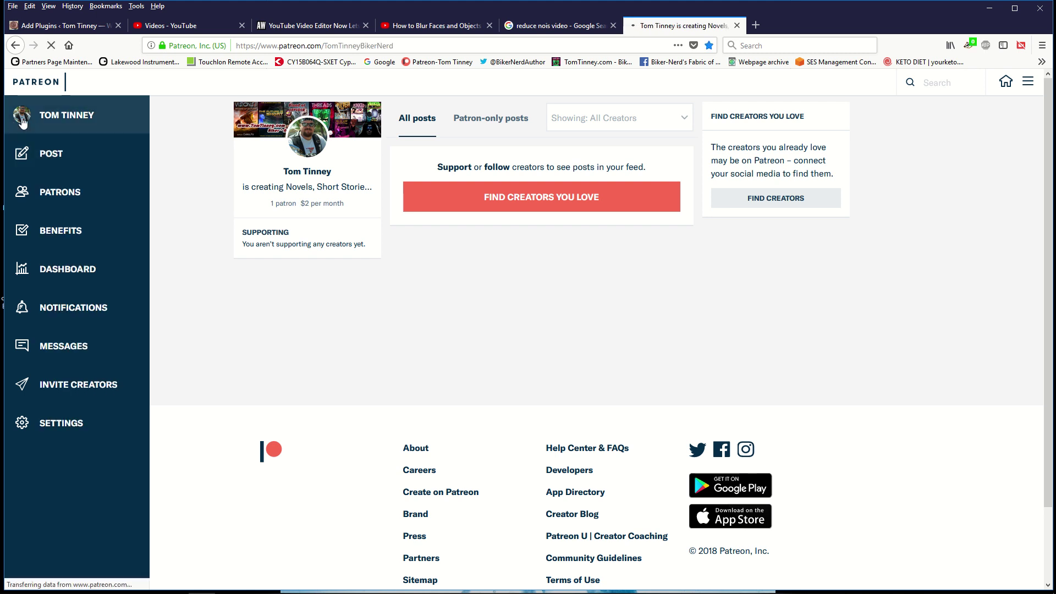
scroll(172, 282, "down", 5)
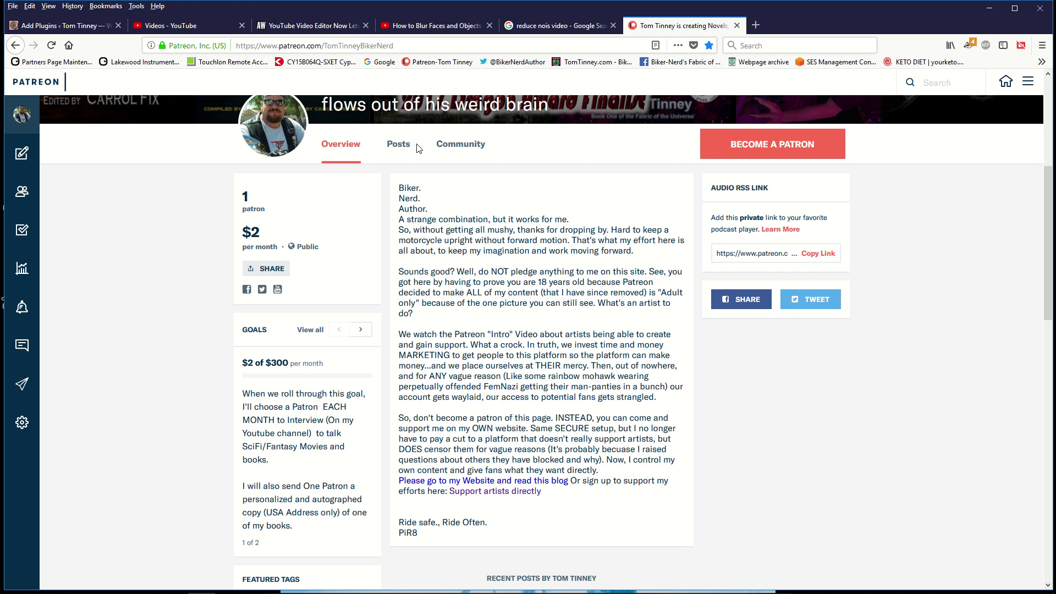
left_click(391, 147)
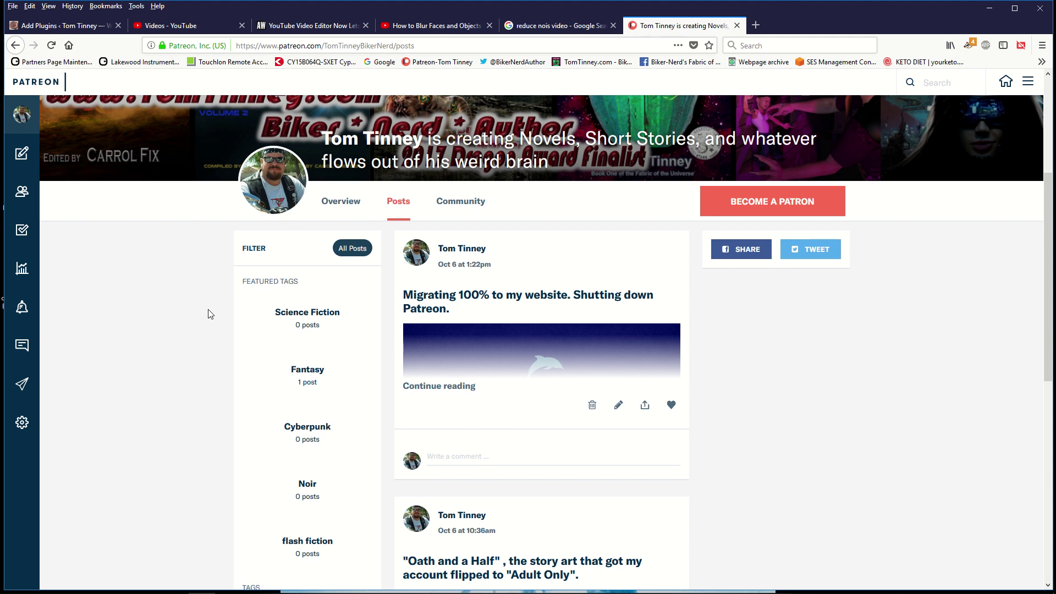
scroll(183, 332, "down", 3)
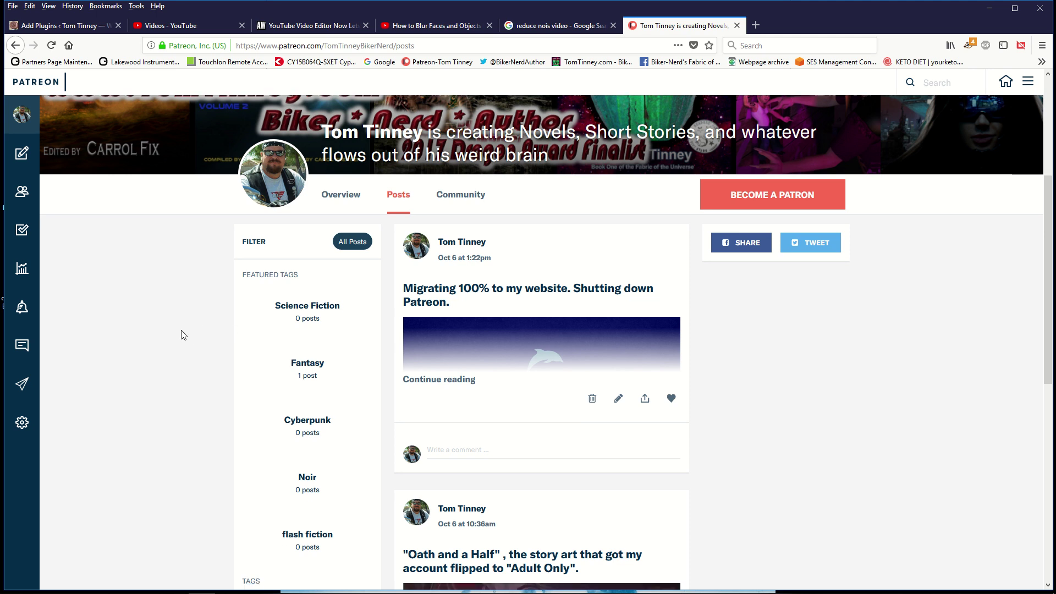
scroll(171, 335, "down", 2)
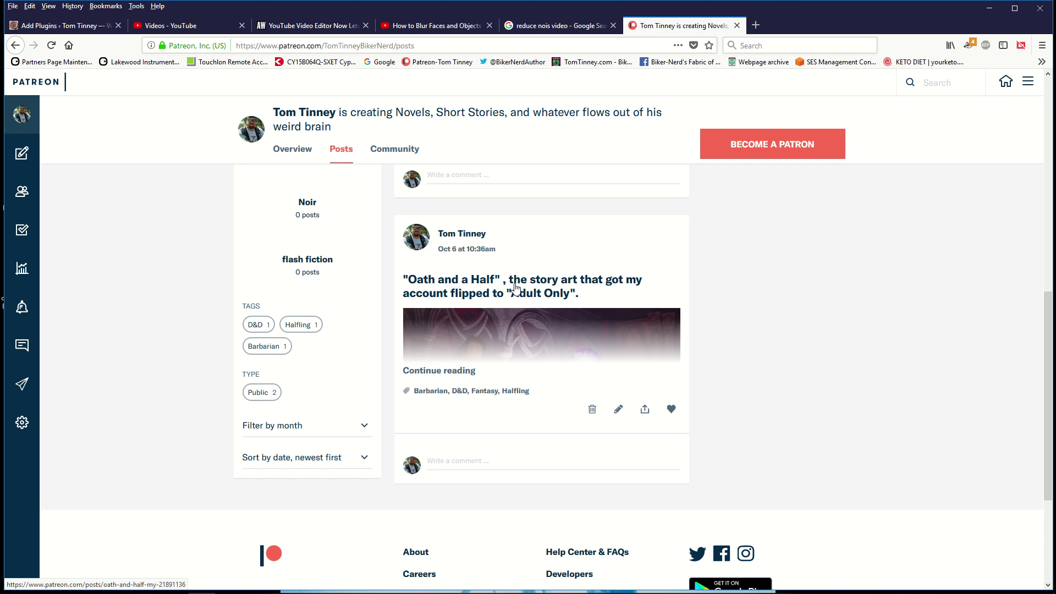
- Open the "Oath and a Half" post on its own page and enlarge the page to 150% to examine its artwork
left_click(488, 329)
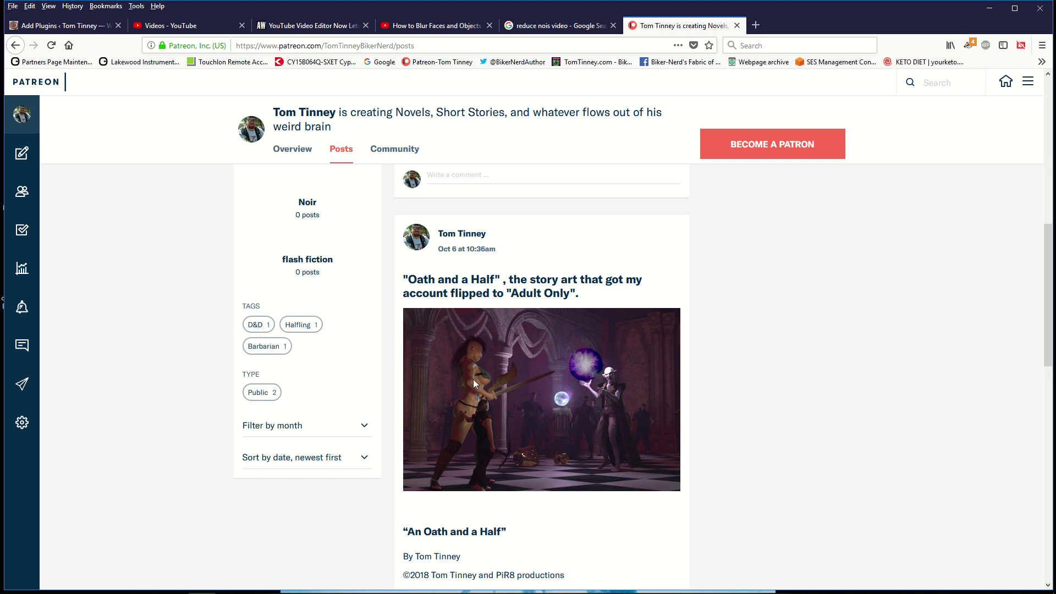
left_click(466, 284)
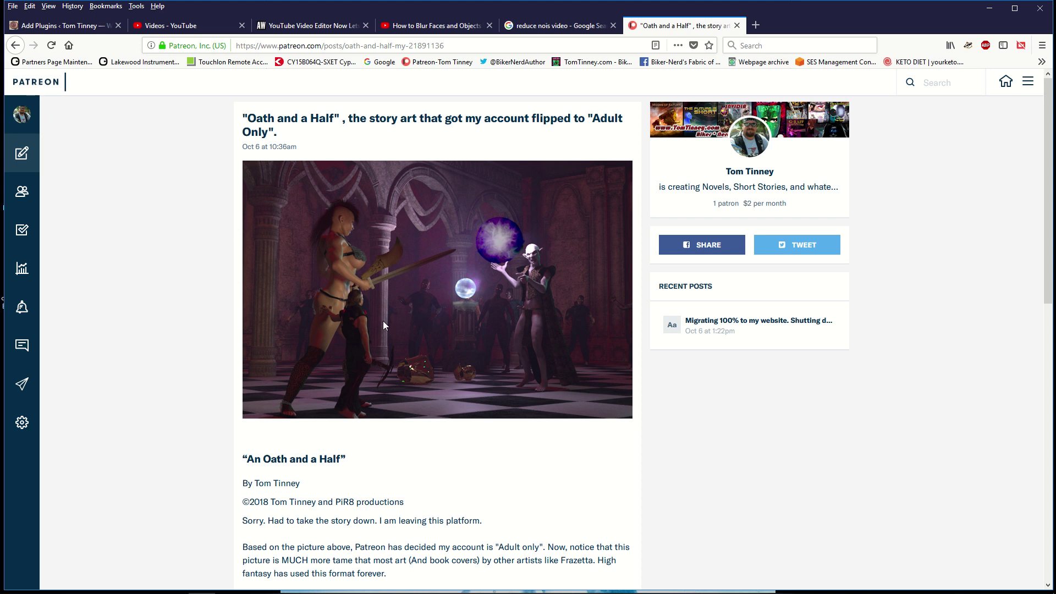
key("ctrl+plus")
key("ctrl+plus")
key("ctrl+plus")
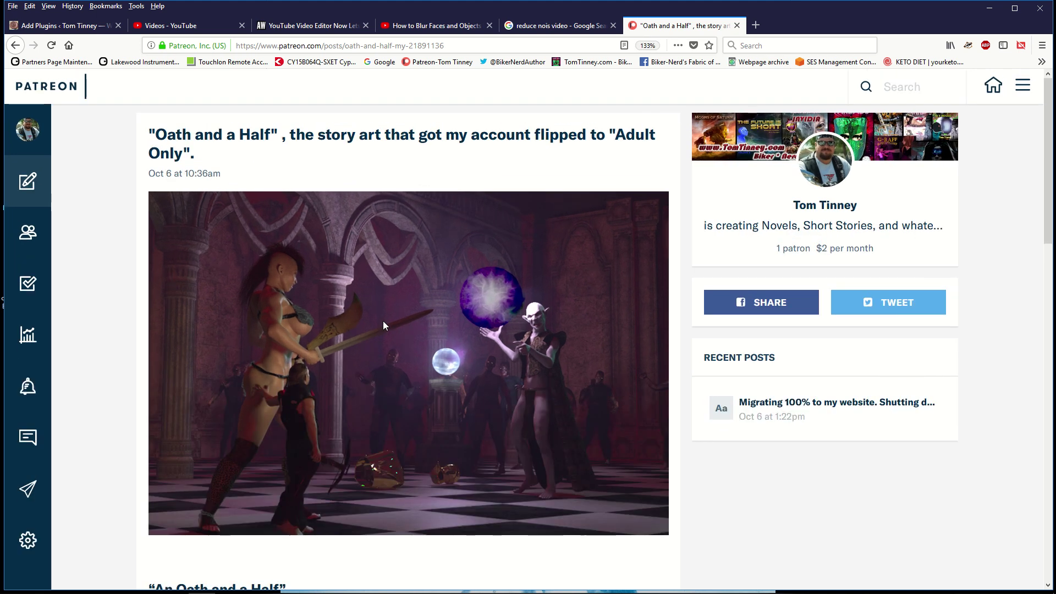
key("ctrl+plus")
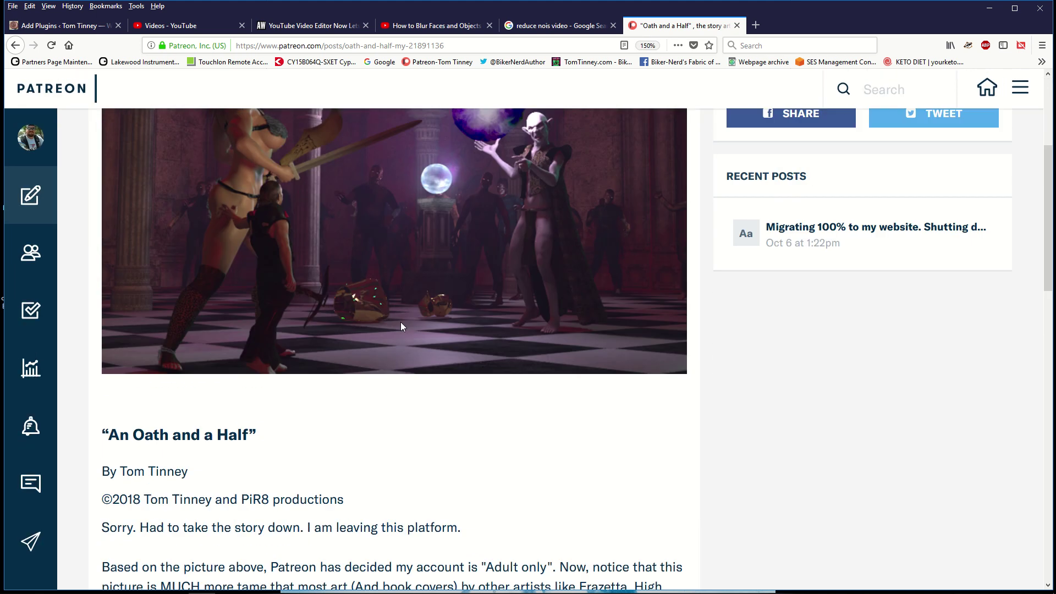
scroll(401, 323, "up", 3)
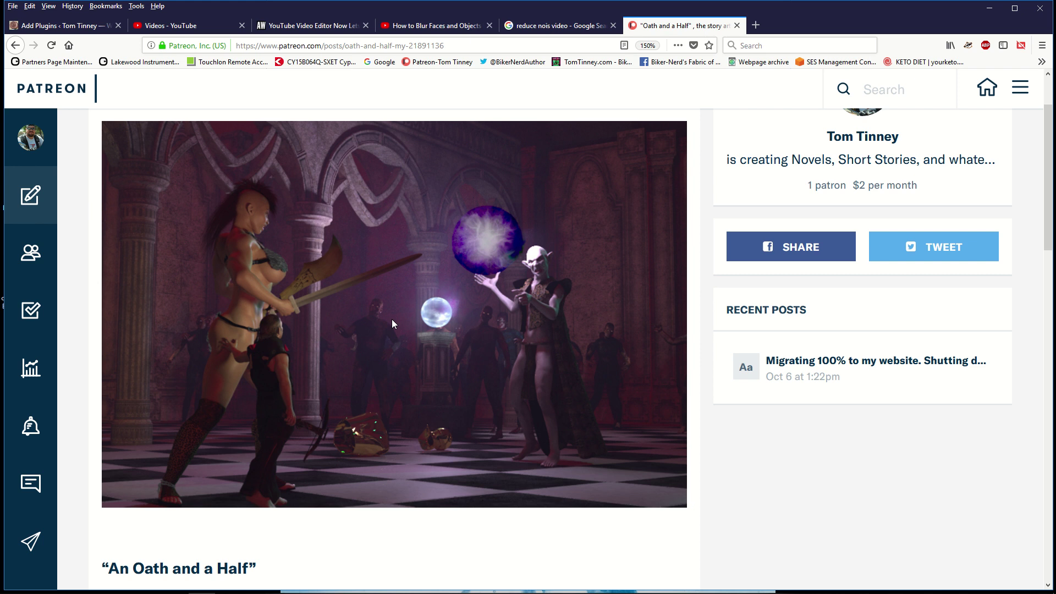
- Switch to the WordPress Add Plugins page and search the plugins for "patreon"
left_click(81, 28)
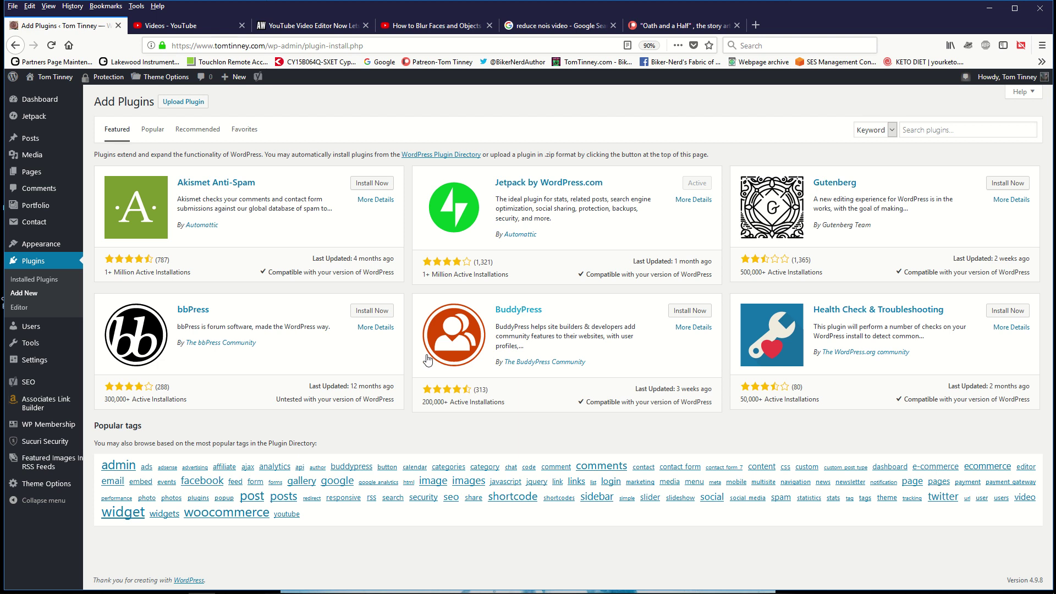
left_click(921, 130)
type("patreon")
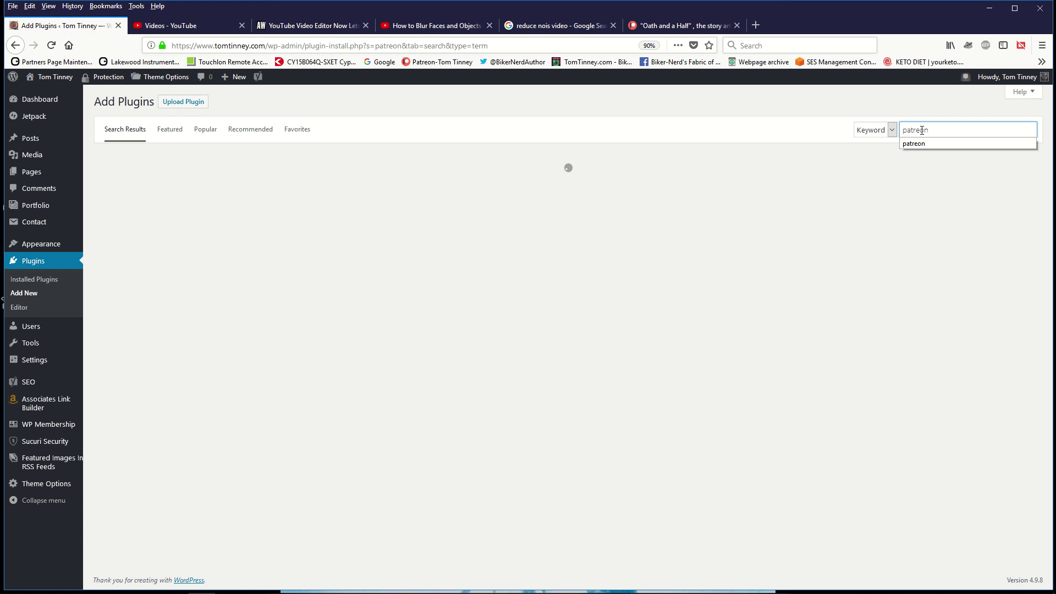
key("Return")
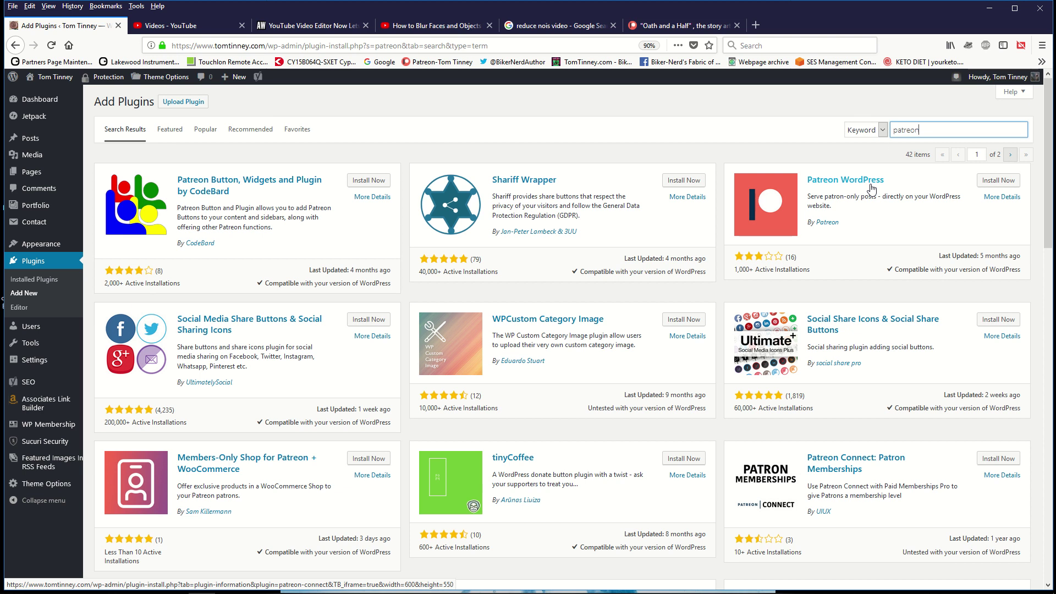
- Replace the plugin search term with "membership" and look at the matching plugins
key("BackSpace")
key("BackSpace")
key("BackSpace")
key("BackSpace")
key("BackSpace")
key("BackSpace")
key("BackSpace")
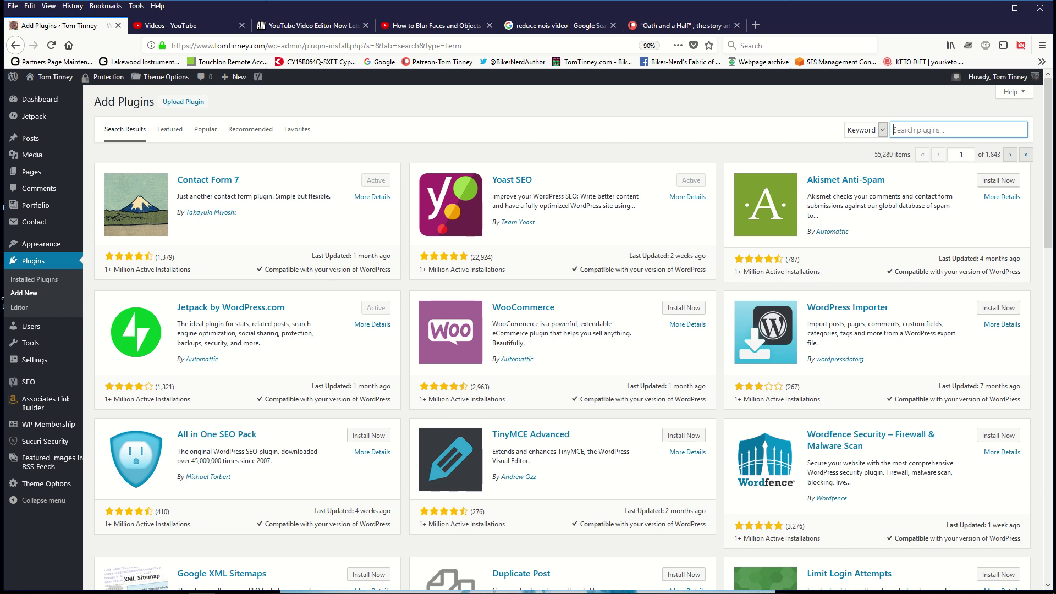
type("memb")
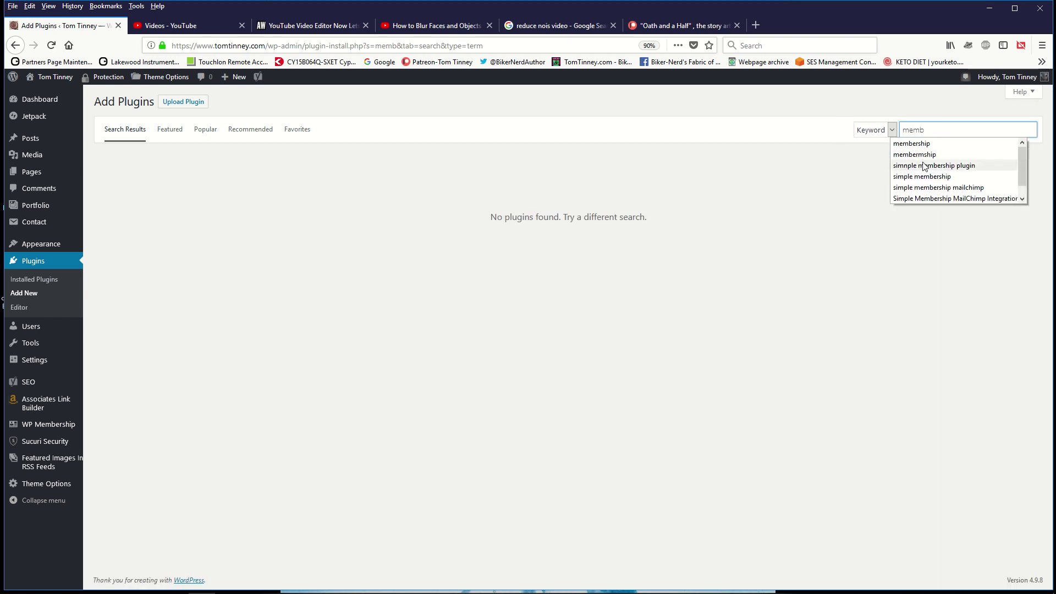
left_click(918, 144)
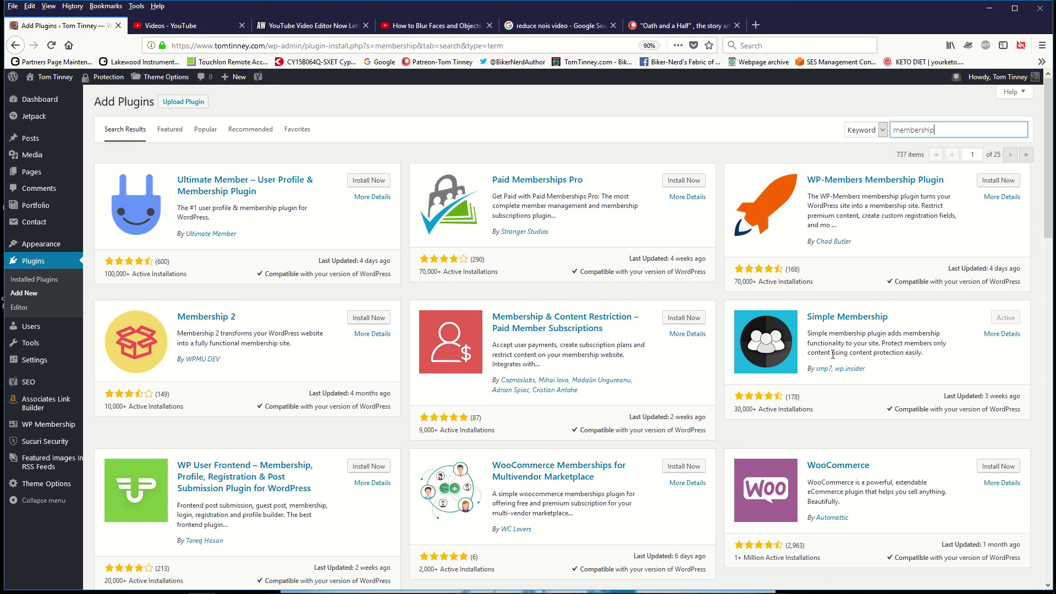
mouse_move(39, 426)
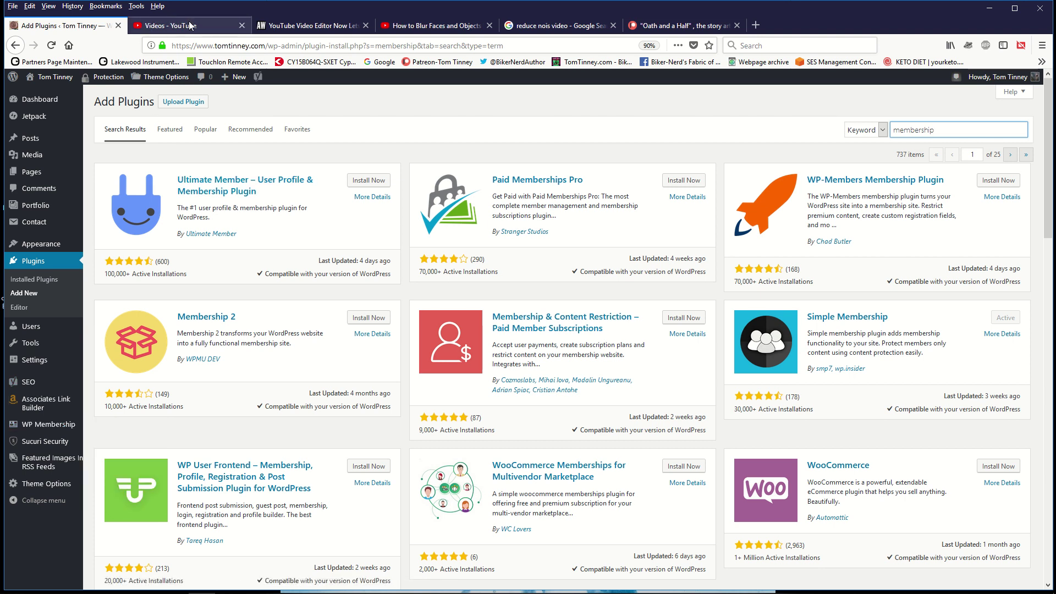
- Open the public front end of the WordPress site in a new browser tab
mouse_move(52, 76)
right_click(55, 96)
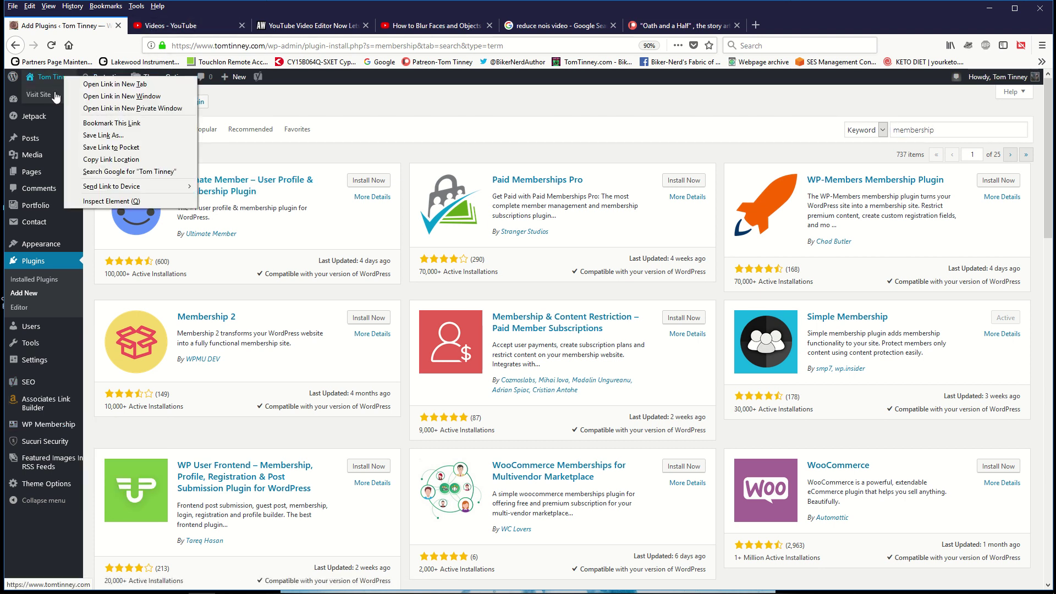
right_click(44, 98)
right_click(44, 97)
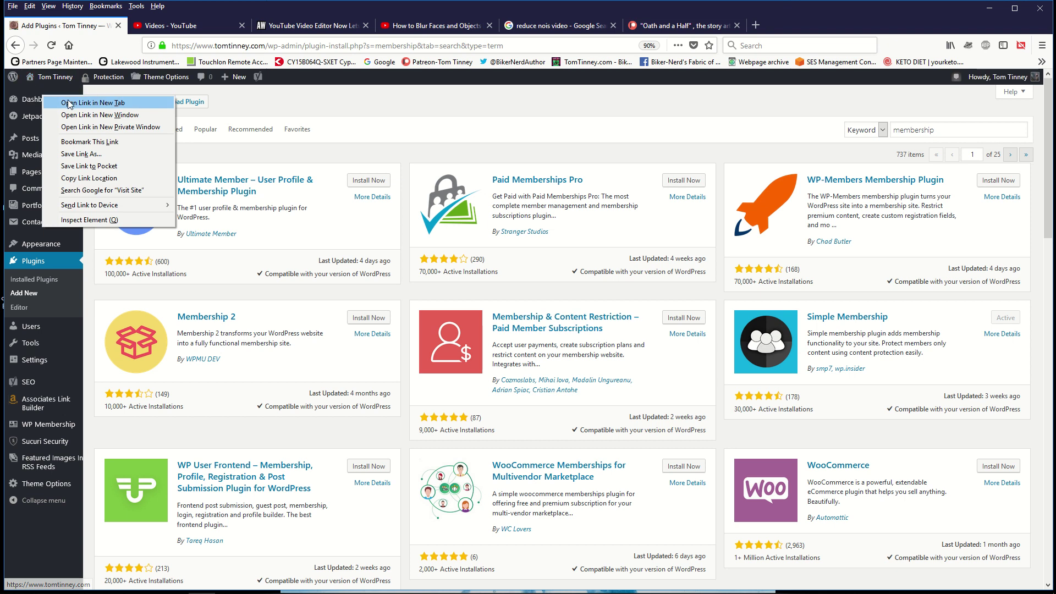
left_click(68, 103)
- Close the two YouTube tabs, the YouTube video editor tab and the Google search tab
left_click(365, 26)
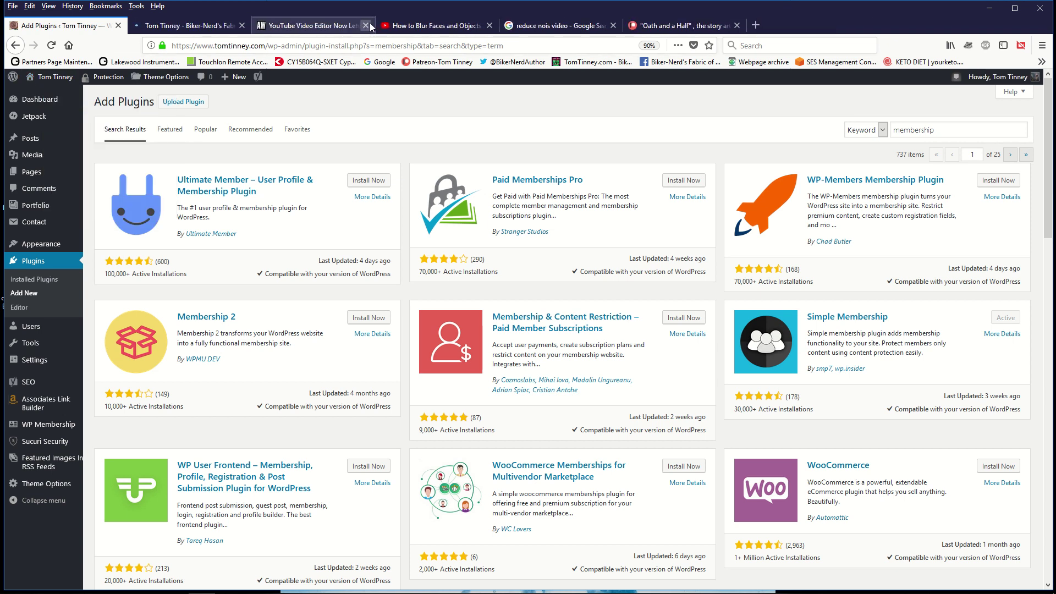
left_click(367, 26)
left_click(366, 25)
left_click(366, 26)
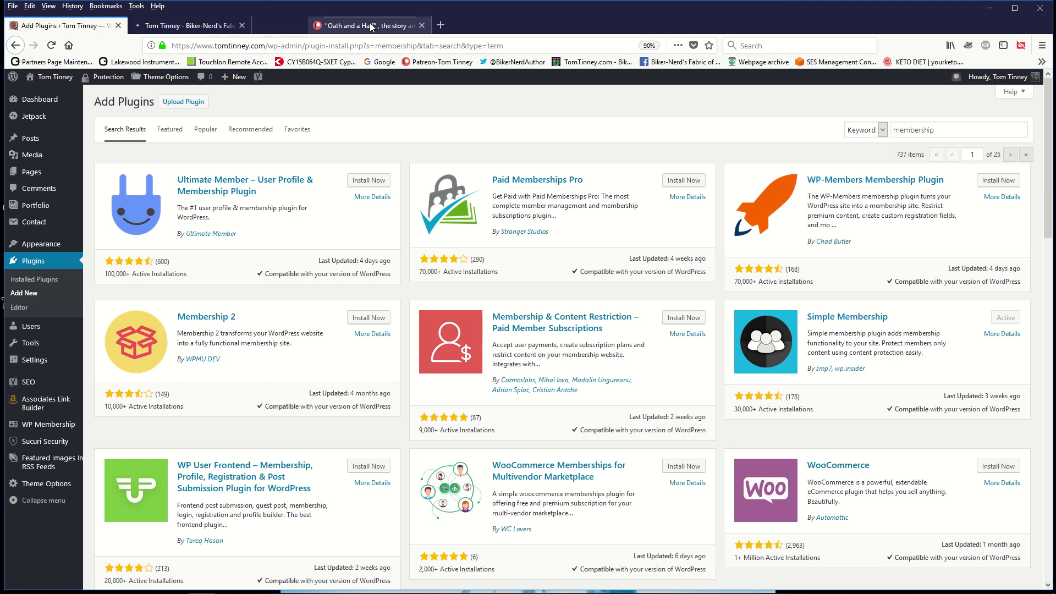
- Open the "Oath and a Half" fantasy short from the site's home page and look through the full story text
left_click(206, 21)
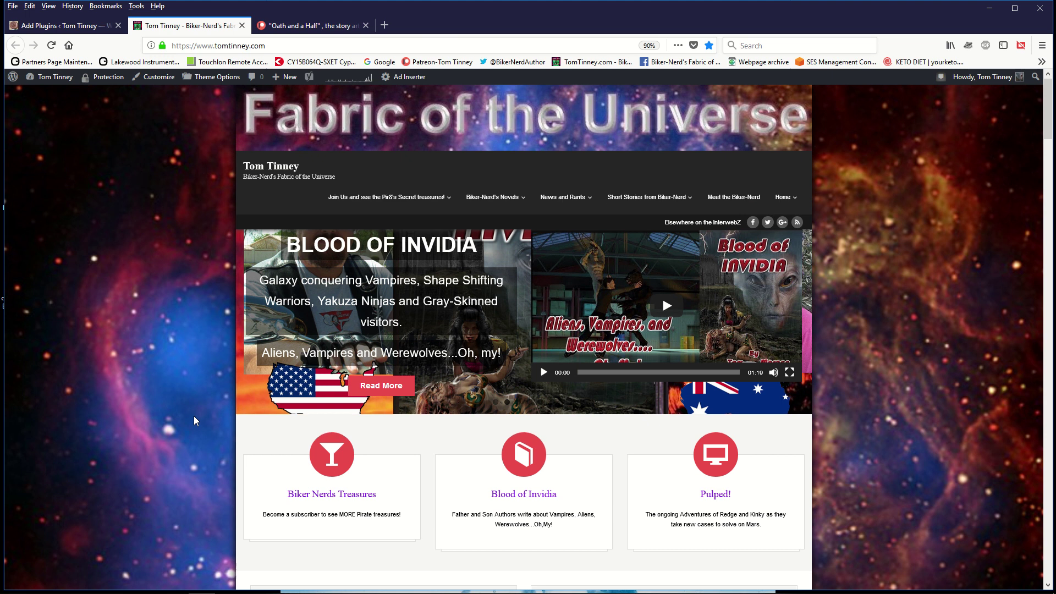
scroll(194, 416, "down", 4)
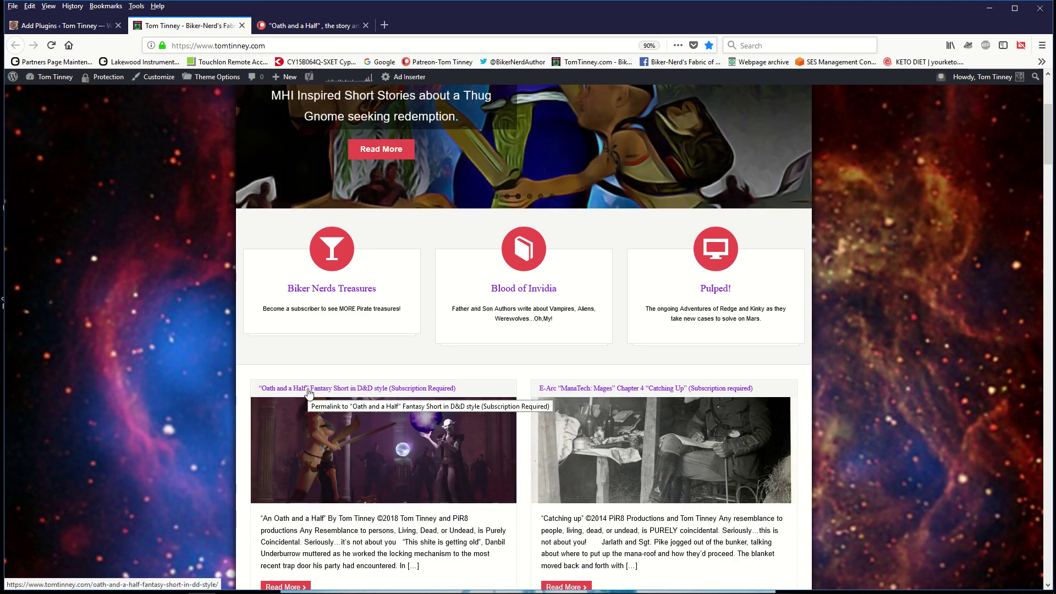
left_click(308, 392)
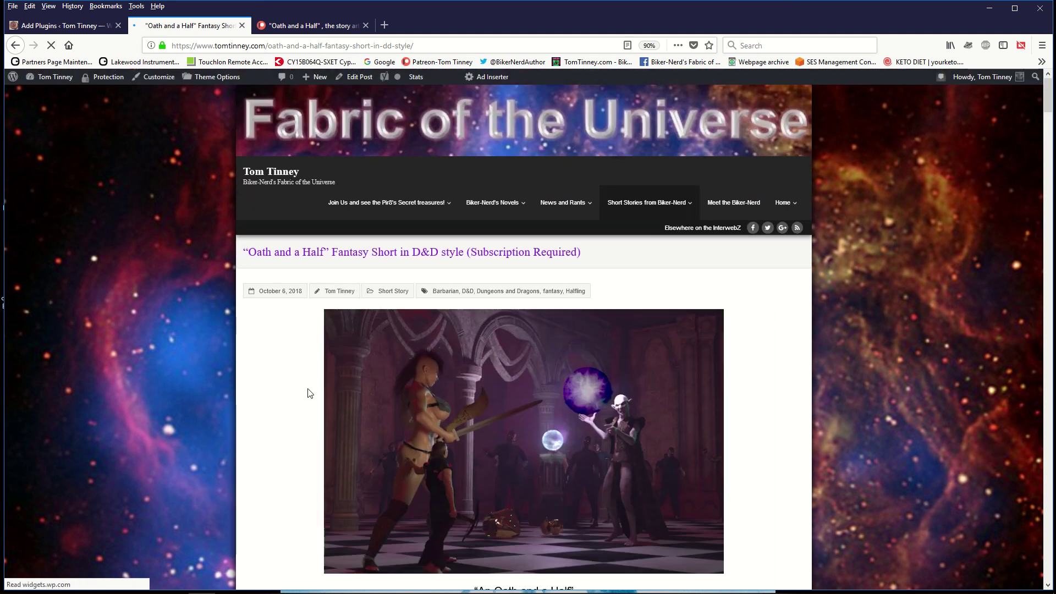
scroll(309, 392, "down", 8)
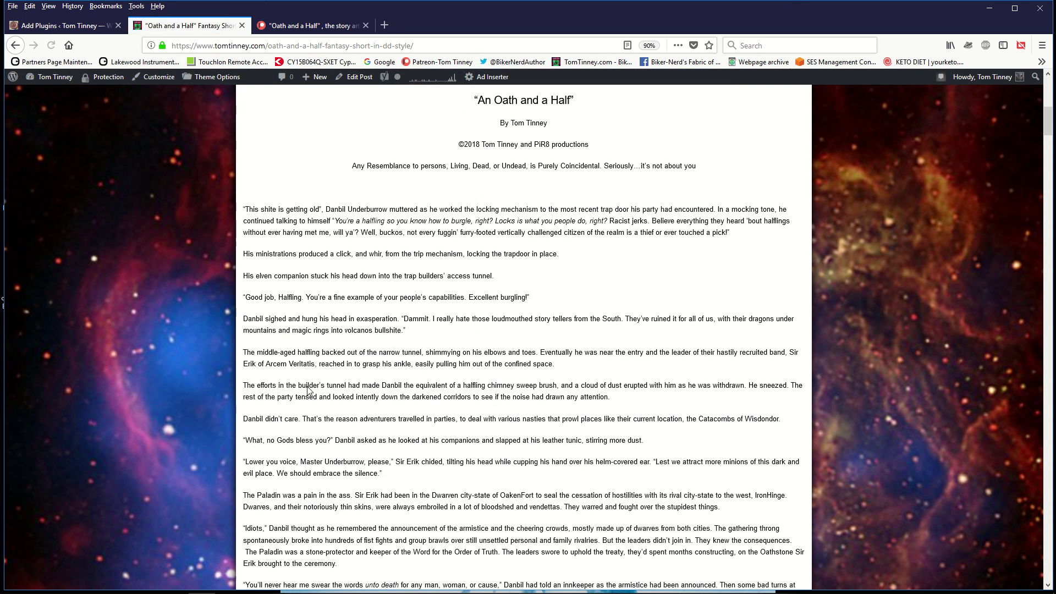
scroll(308, 390, "down", 3)
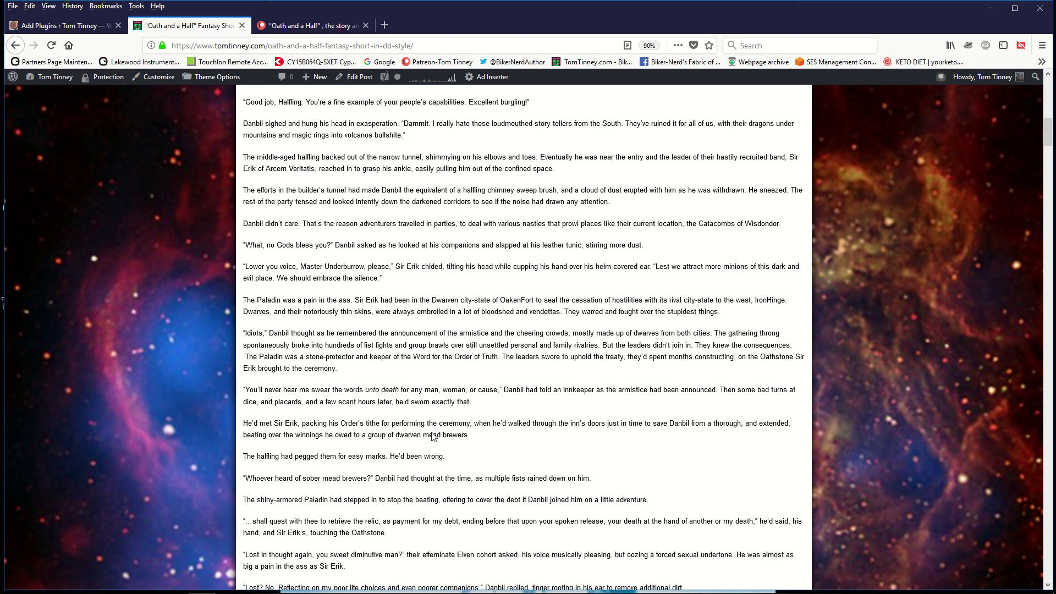
scroll(434, 436, "up", 3)
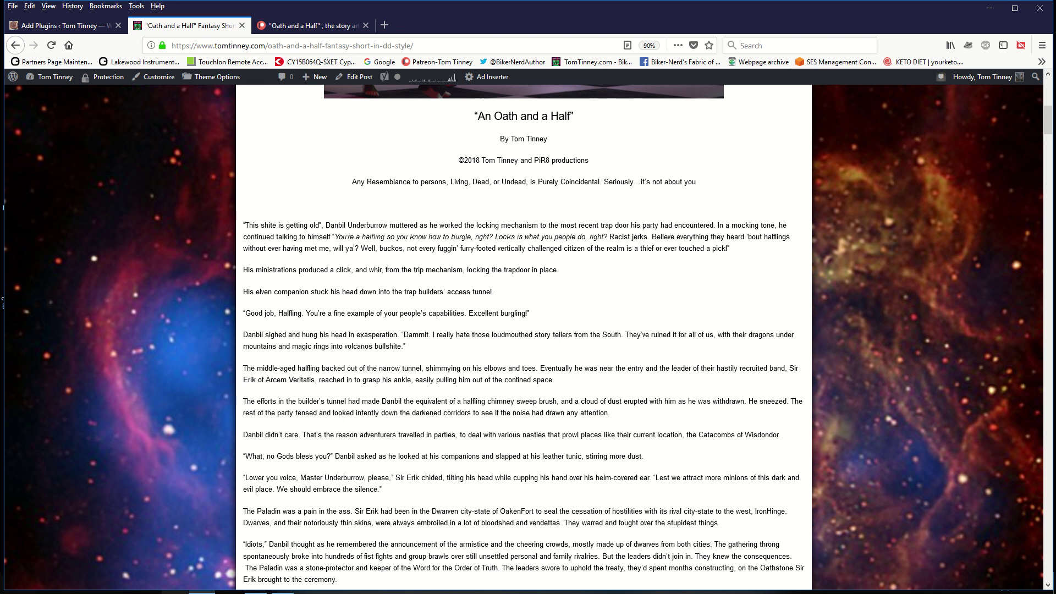
- Switch to Chrome and load the author's website home page there
key("super")
left_click(185, 521)
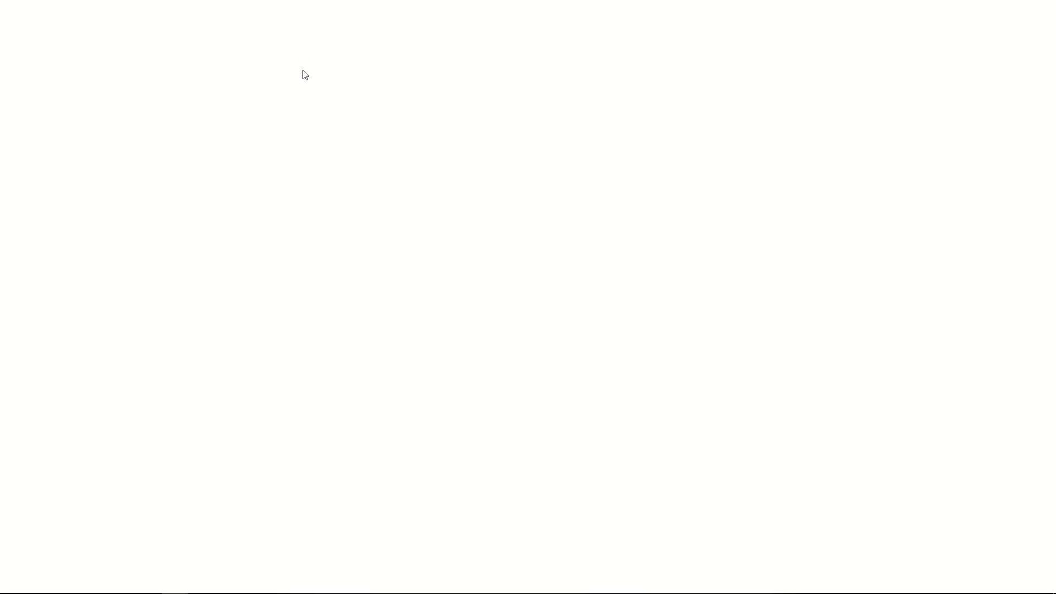
left_click(269, 31)
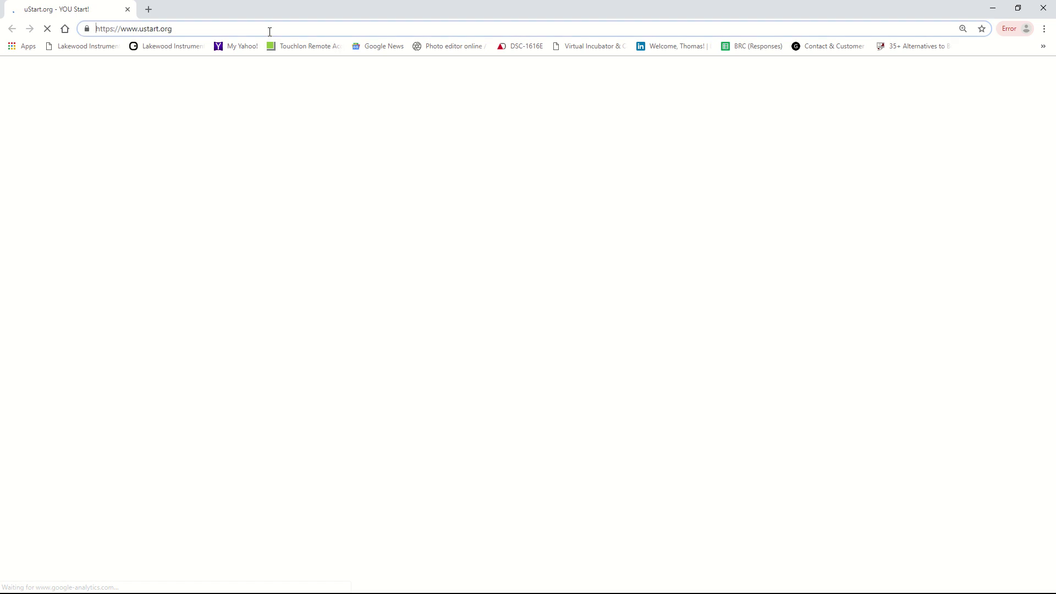
type("tomtinney")
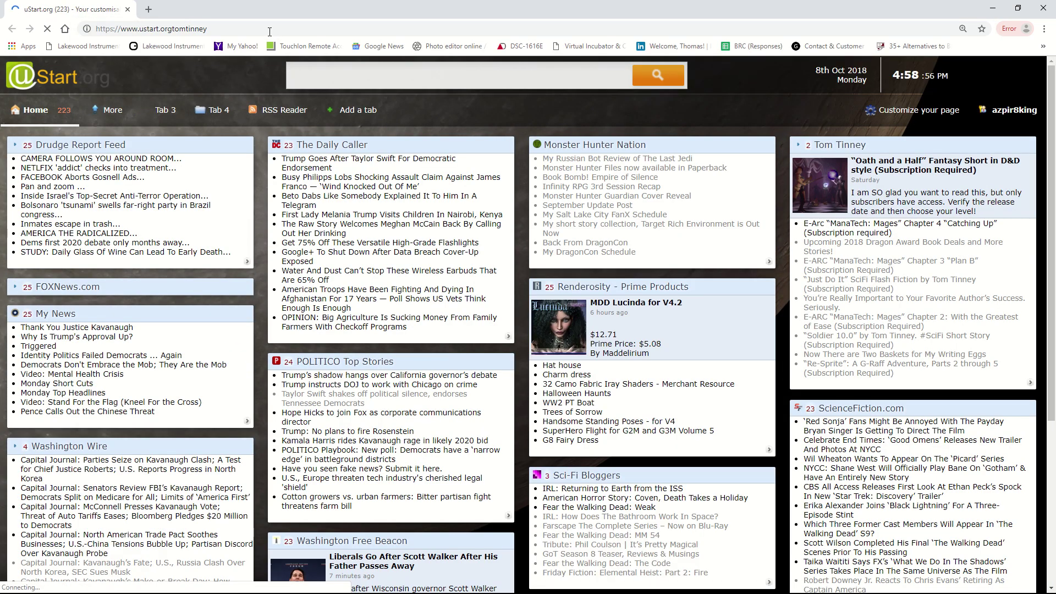
key("ctrl+l")
type("tomtin")
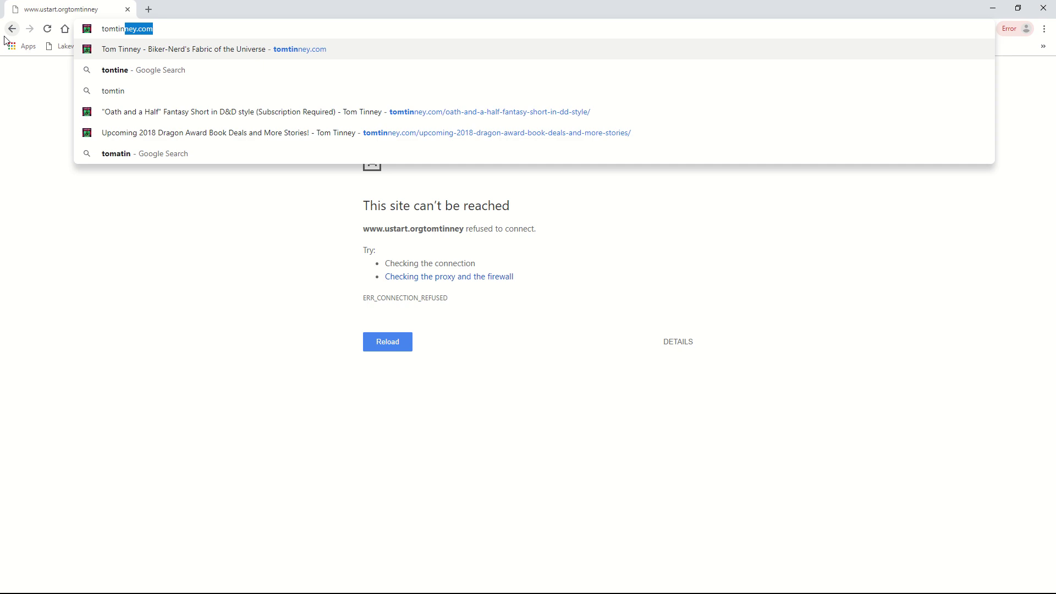
type("ney.com")
key("Return")
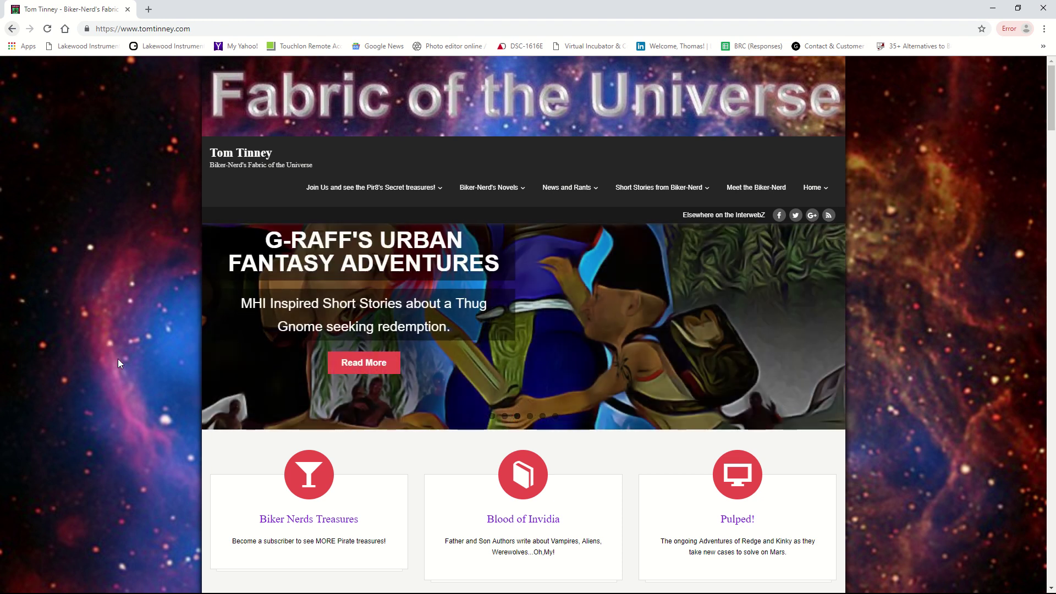
- Check the subscription-required posts on the home page and open the public "Upcoming 2018 Dragon Award Book Deals and More Stories!" post
scroll(162, 347, "down", 8)
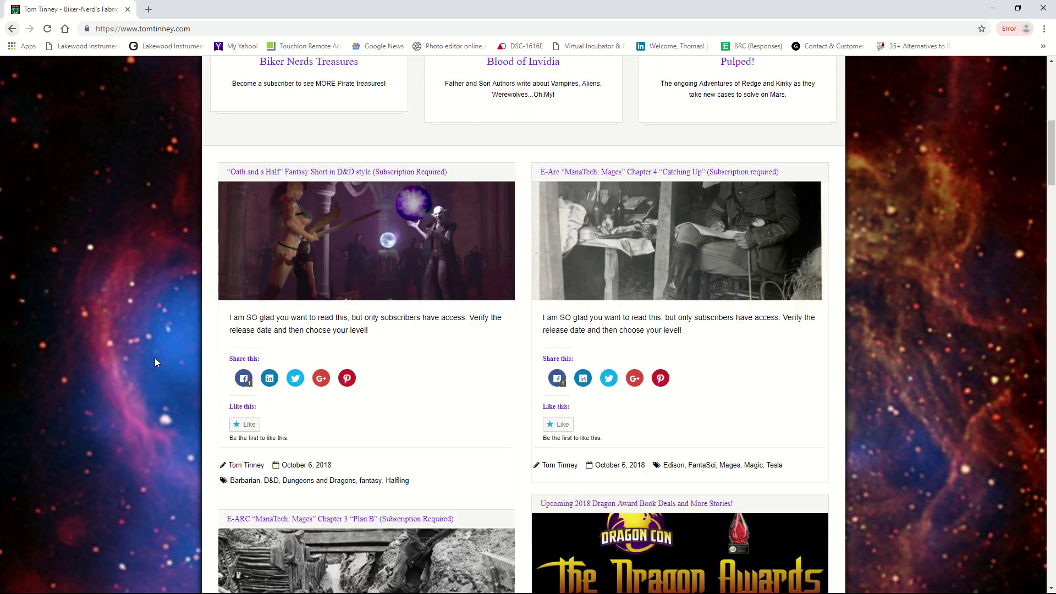
scroll(155, 362, "down", 2)
left_click(613, 413)
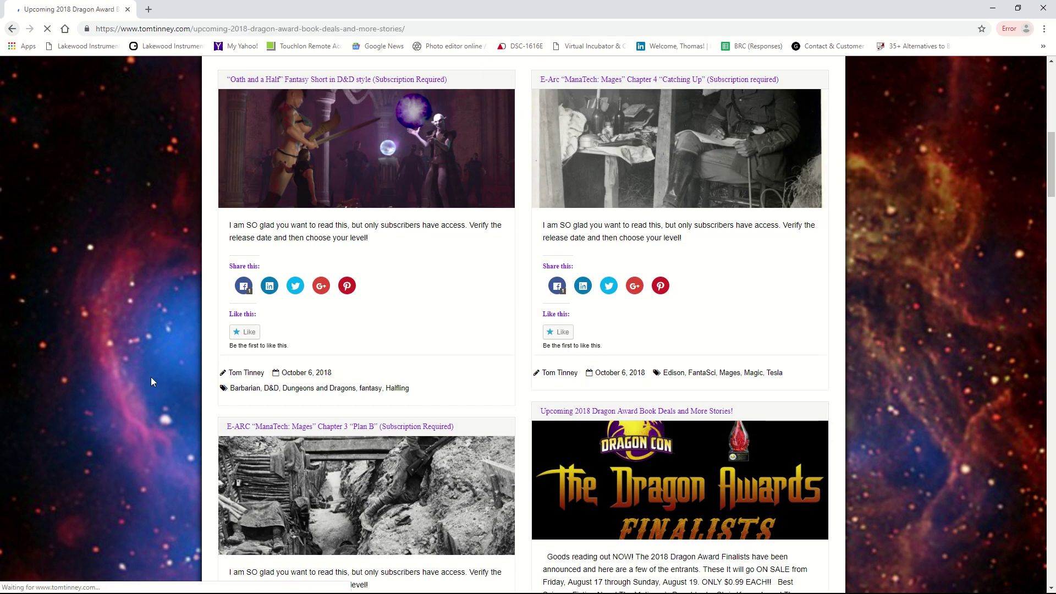
scroll(188, 438, "down", 5)
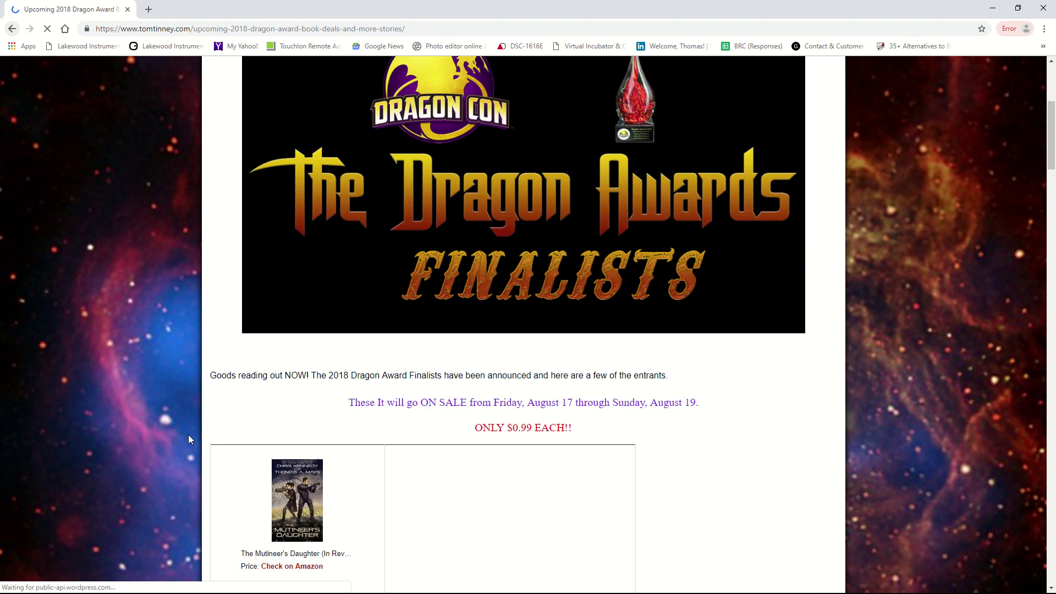
- Skim the public Dragon Award post, then go back to the home page and open the subscription-required "Oath and a Half" post
scroll(188, 438, "down", 10)
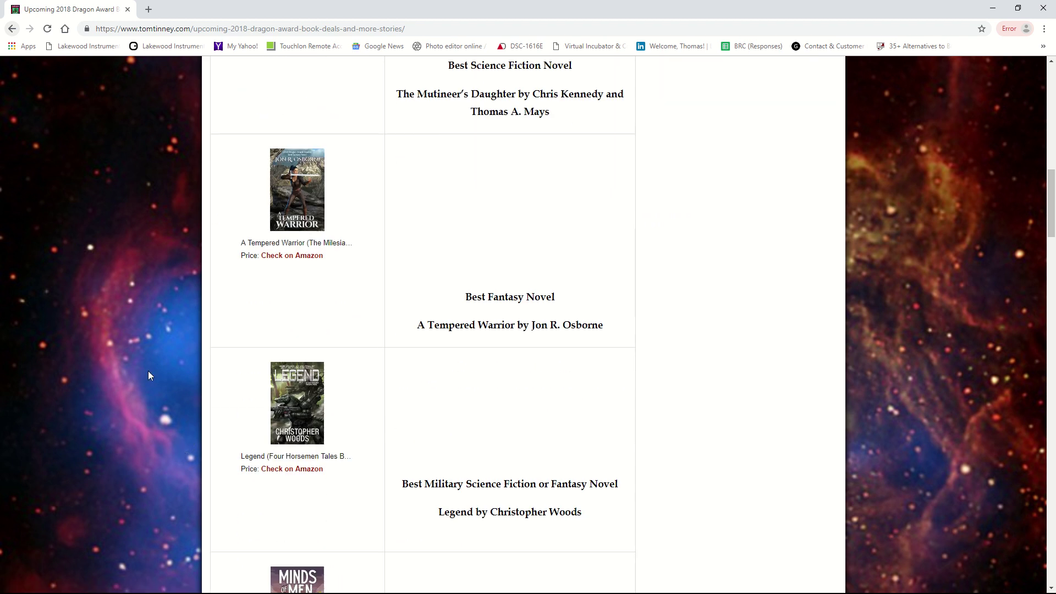
scroll(113, 260, "up", 15)
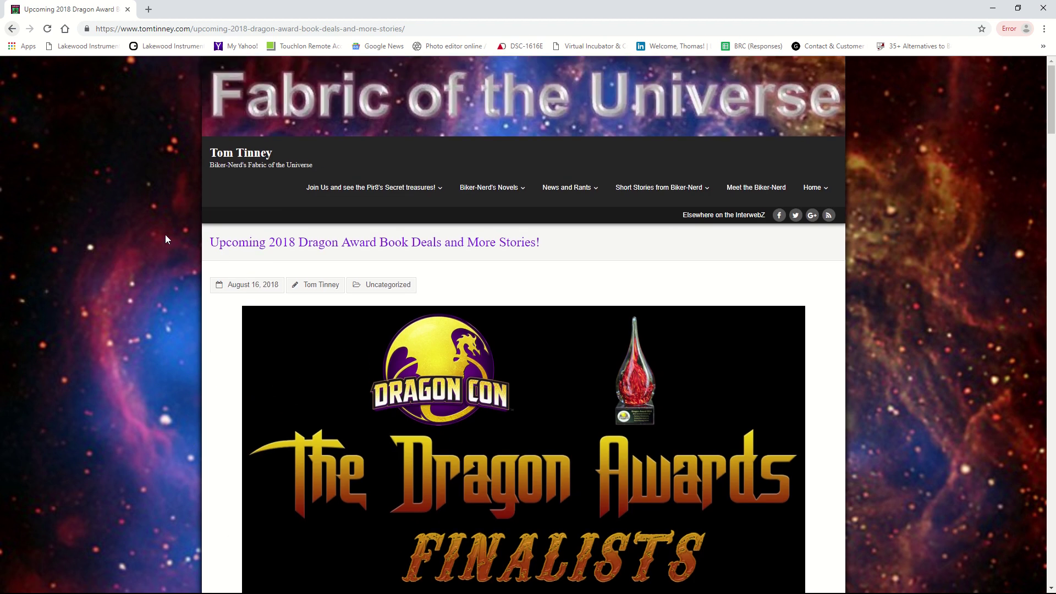
left_click(12, 29)
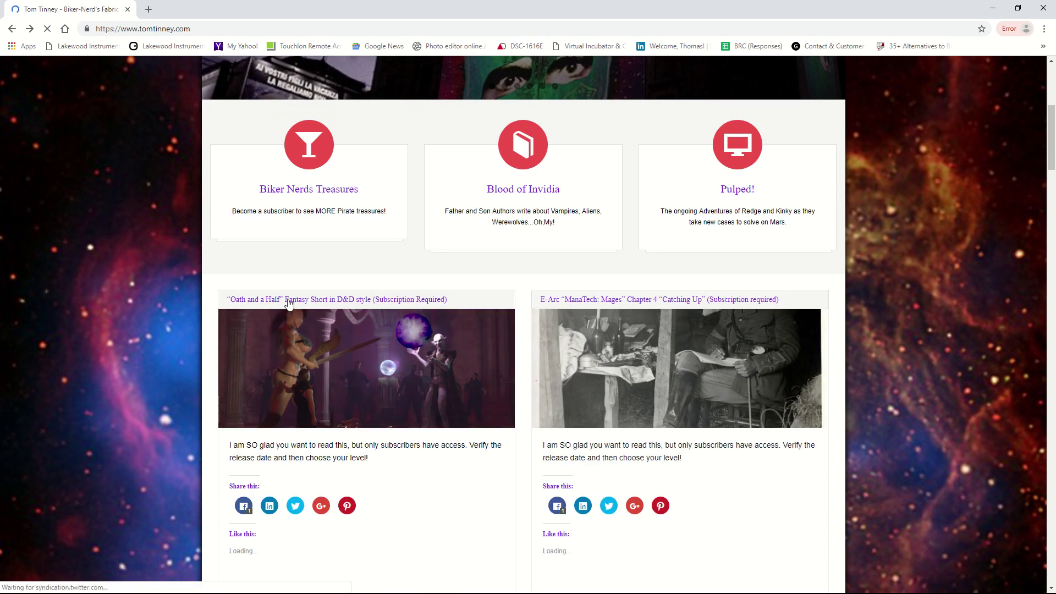
left_click(289, 304)
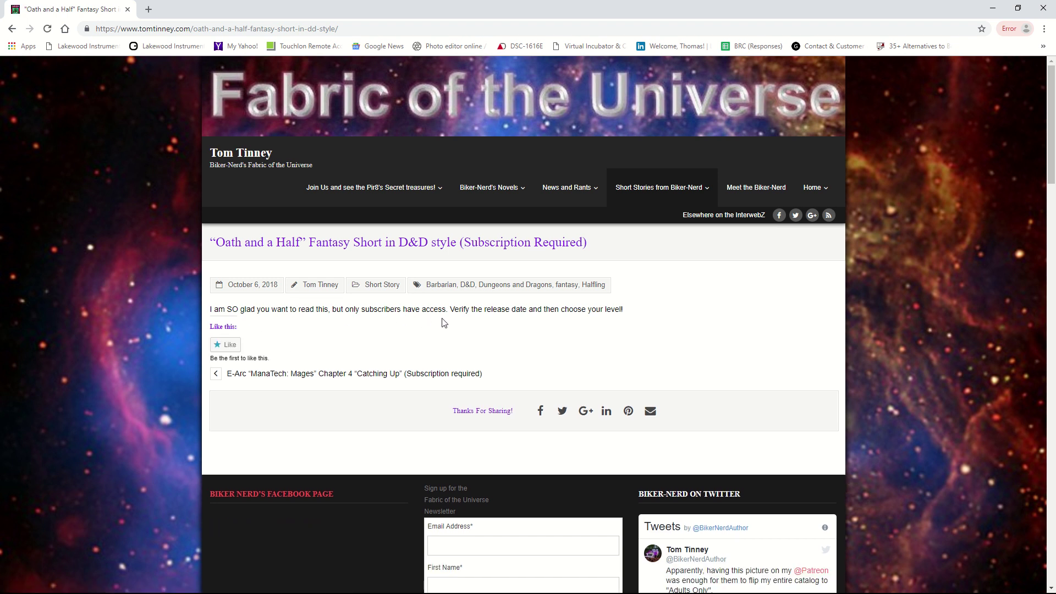
- Open the "Join Us and see the Pir8's Secret treasures!" page and review the $1 per month Along for the Ride level
left_click(325, 189)
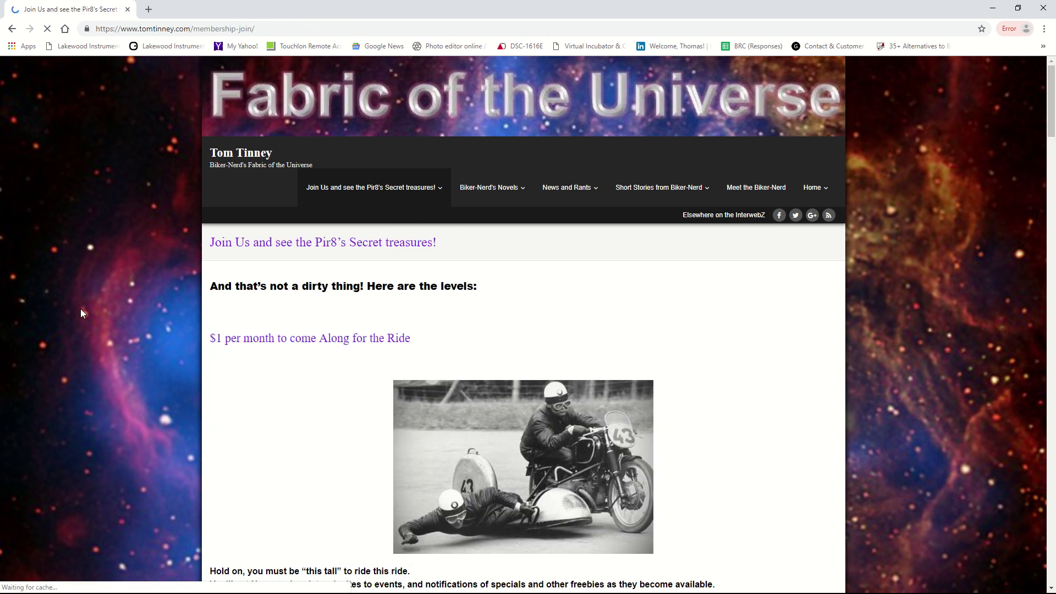
scroll(141, 321, "down", 1)
scroll(165, 317, "down", 3)
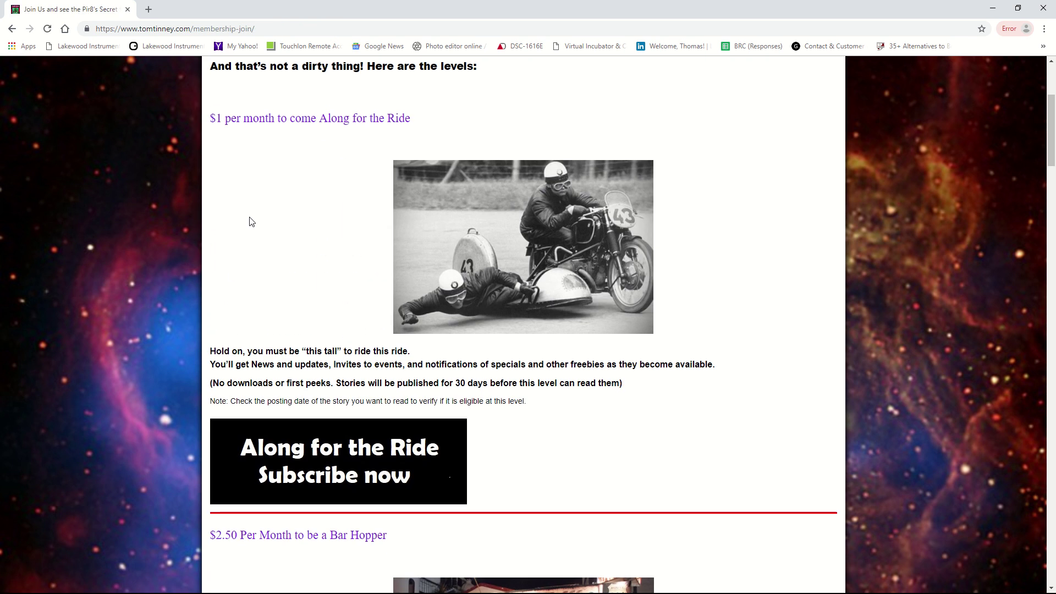
scroll(269, 220, "up", 2)
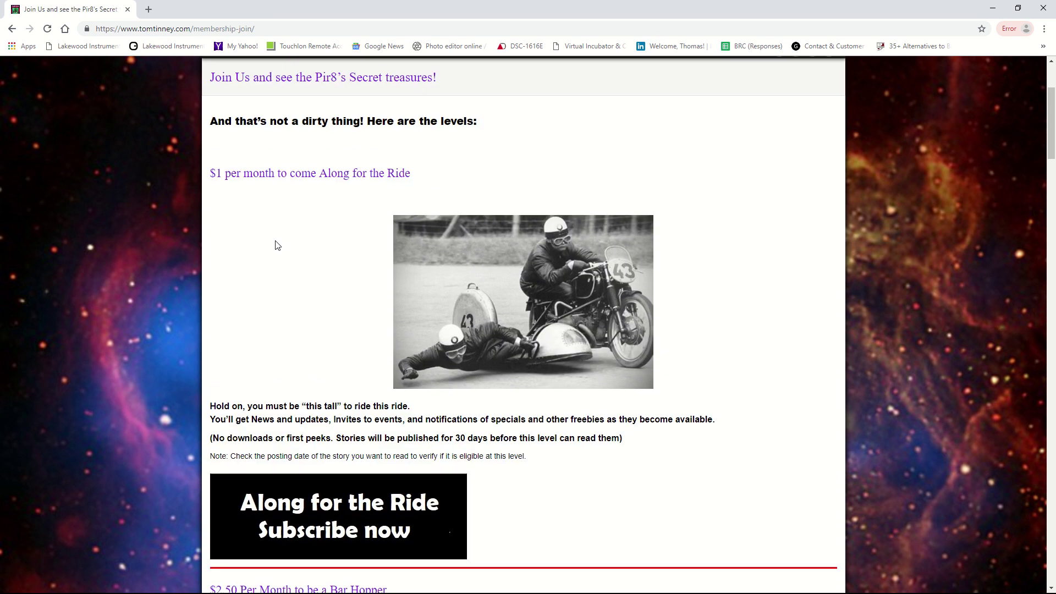
scroll(278, 247, "down", 1)
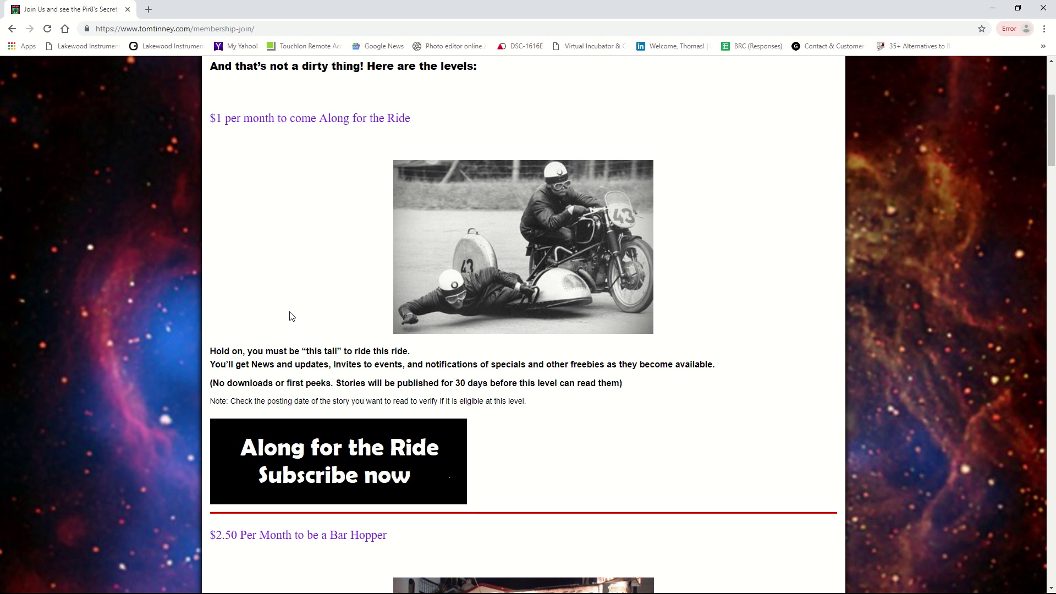
scroll(286, 307, "down", 2)
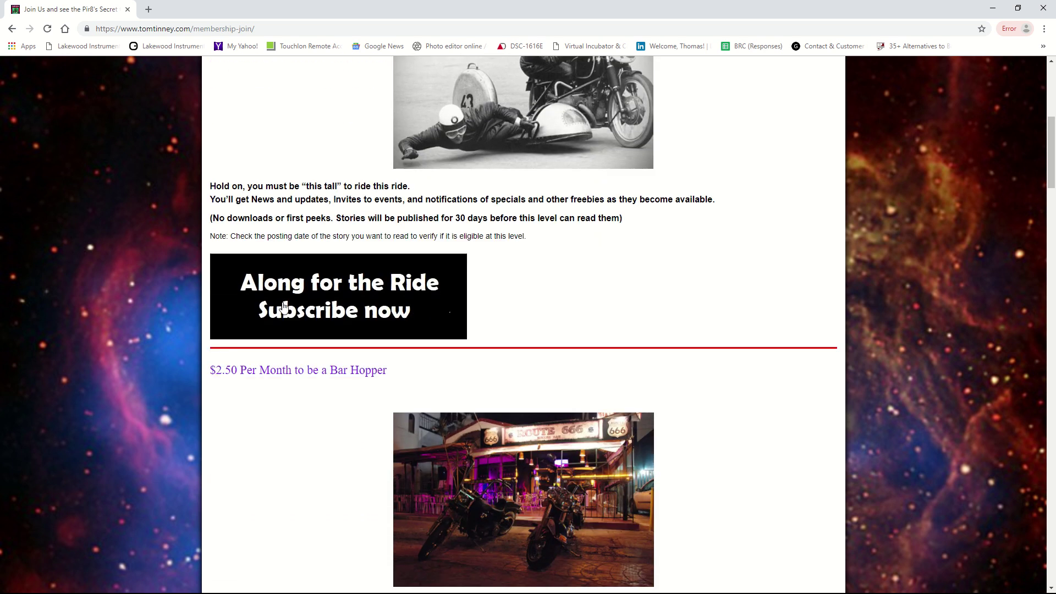
- Review the $2.50 Bar Hopper level and check its PayPal subscription checkout, returning to the membership page
scroll(279, 298, "down", 4)
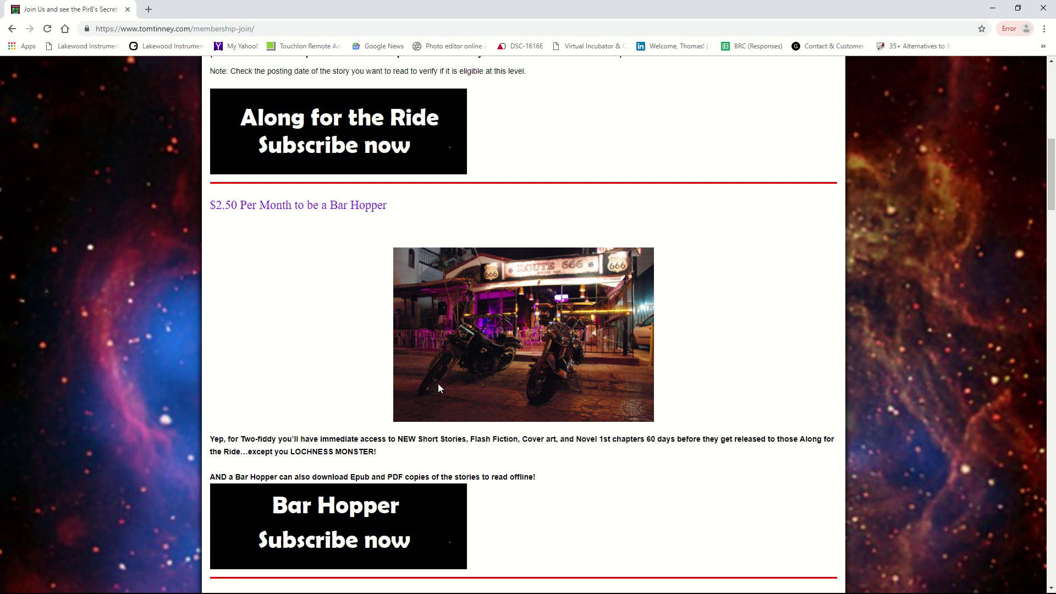
left_click(334, 529)
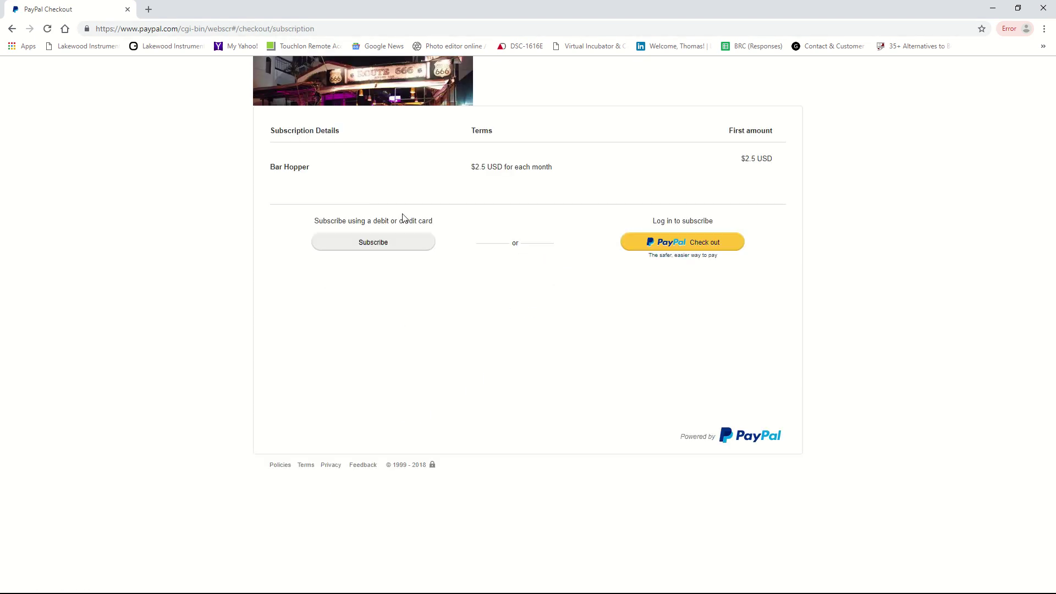
left_click(11, 28)
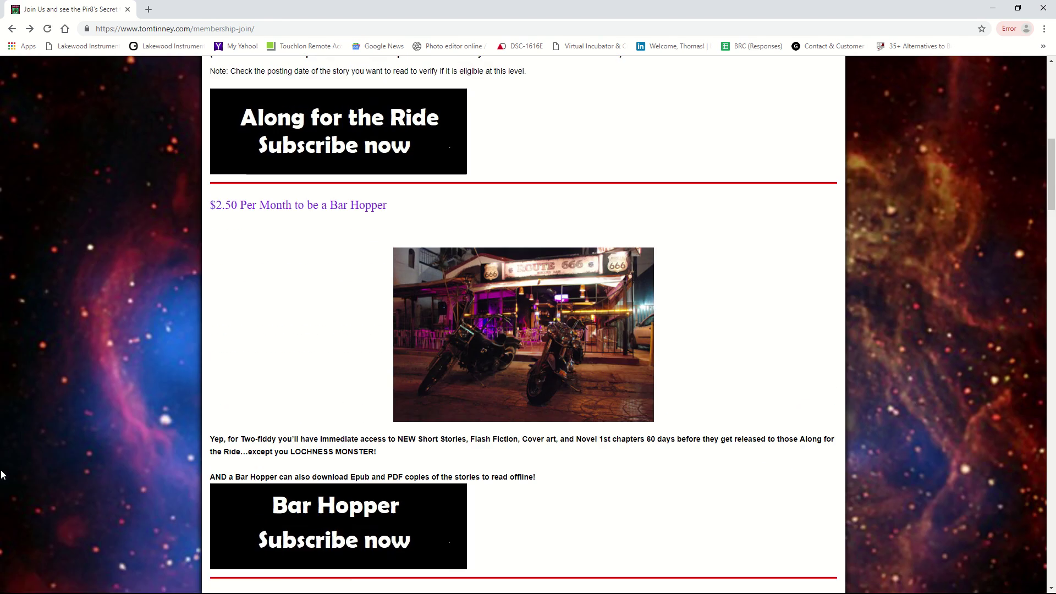
- Review the $5 Throttle Twister level and the $3.50 One Trip for 30 Days offer on the membership page
scroll(74, 448, "down", 9)
scroll(94, 434, "down", 1)
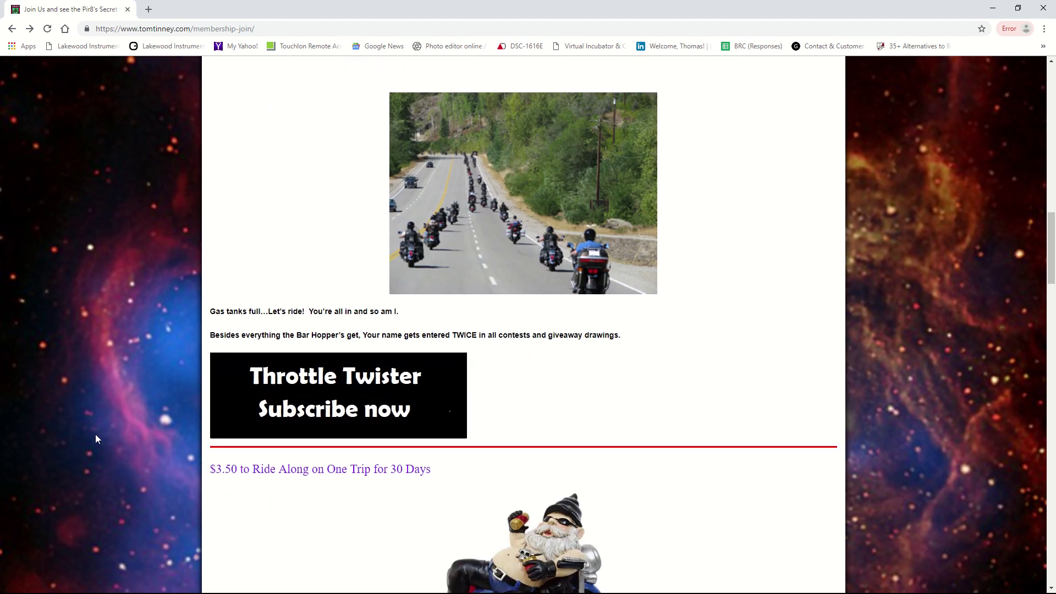
scroll(98, 432, "up", 2)
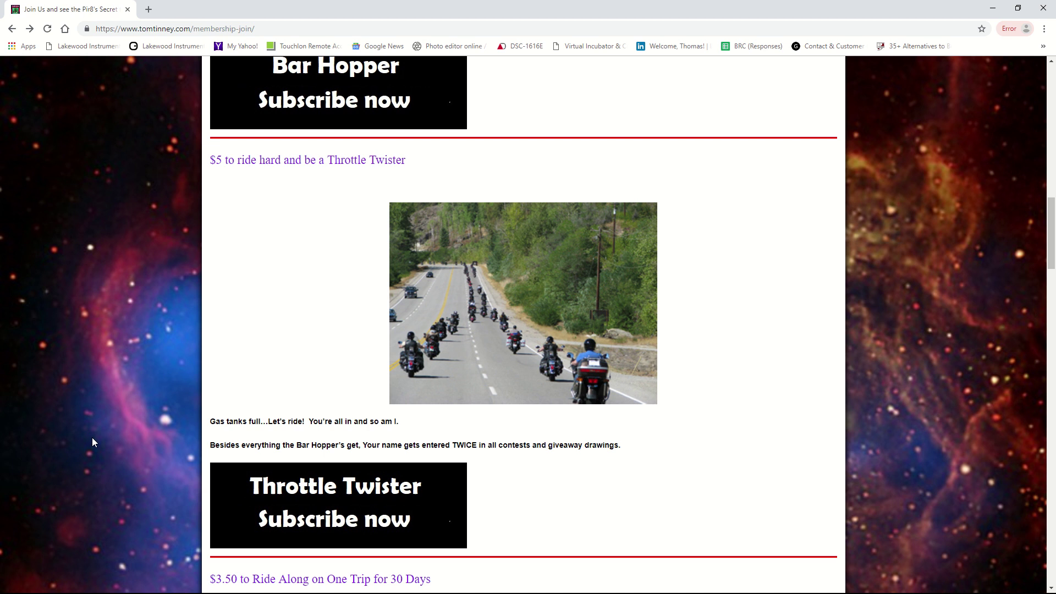
scroll(90, 440, "down", 2)
scroll(90, 438, "down", 2)
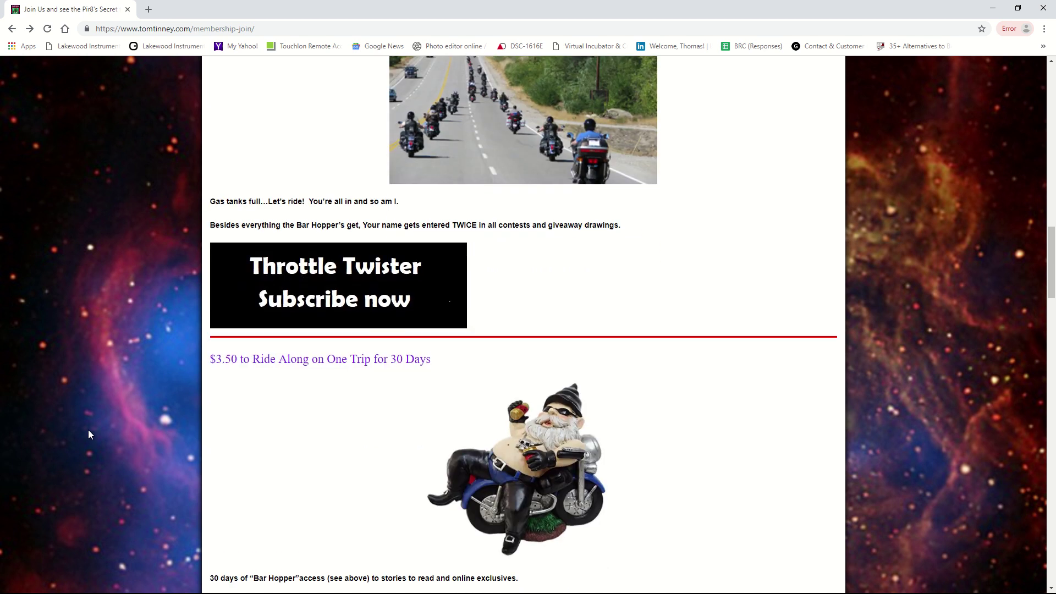
scroll(88, 429, "down", 4)
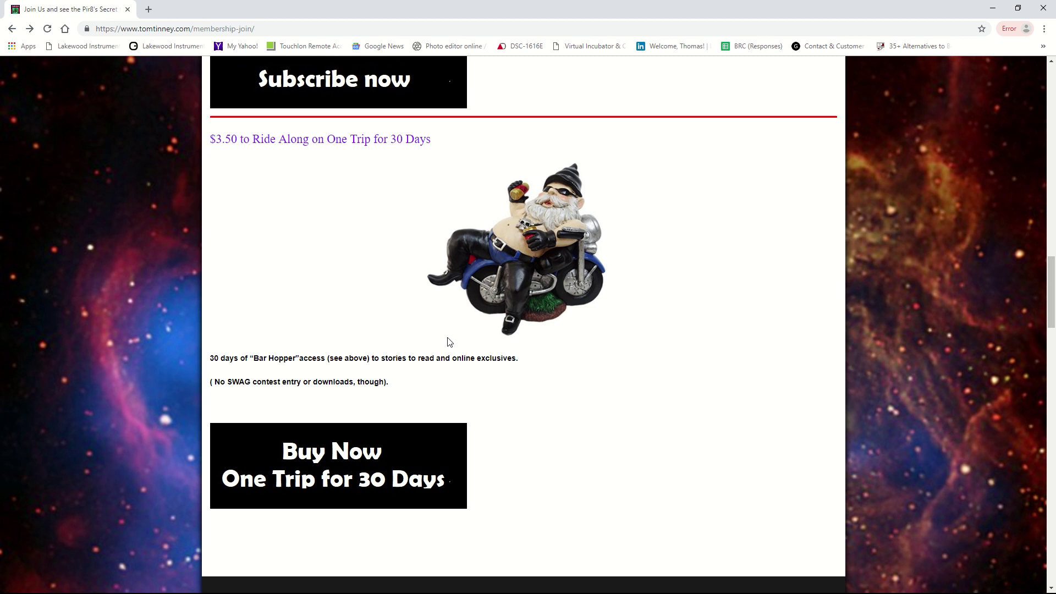
scroll(130, 189, "up", 3)
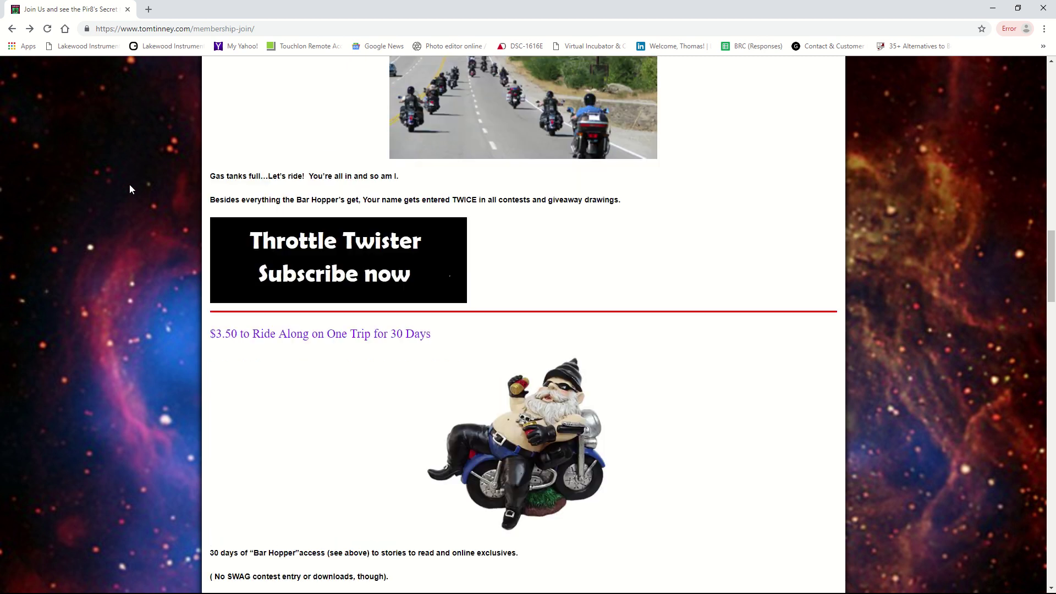
scroll(129, 188, "up", 10)
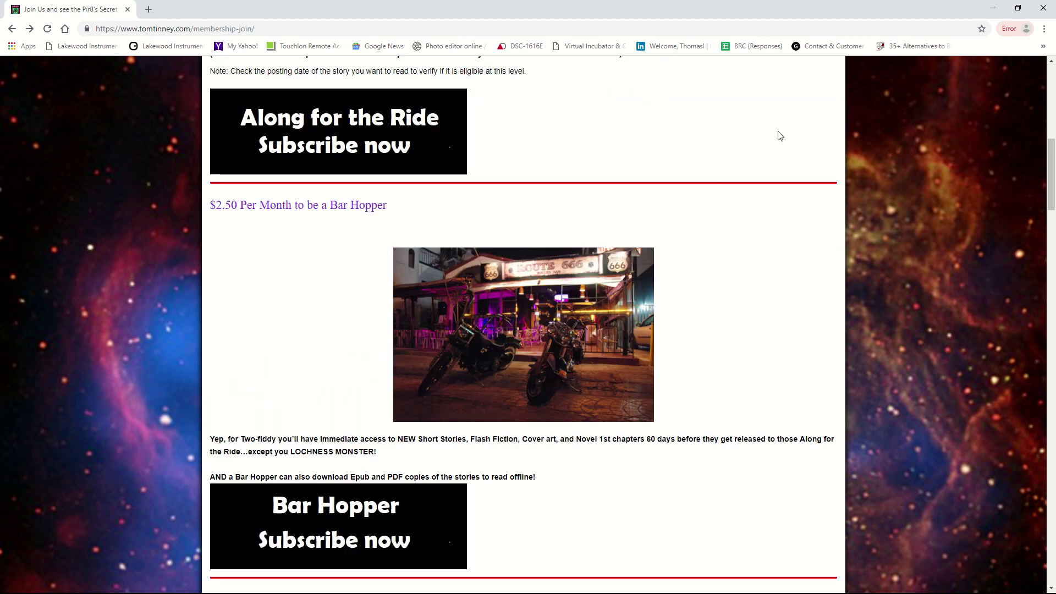
- Switch back to Firefox and show the site's list of short stories from the "Oath and a Half" page
left_click(992, 8)
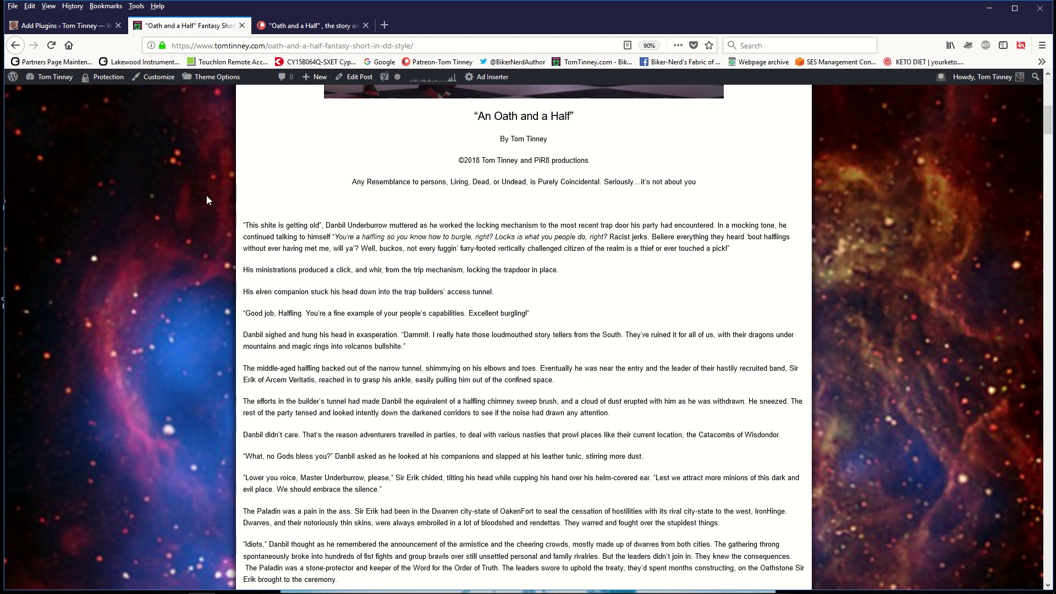
scroll(290, 163, "up", 7)
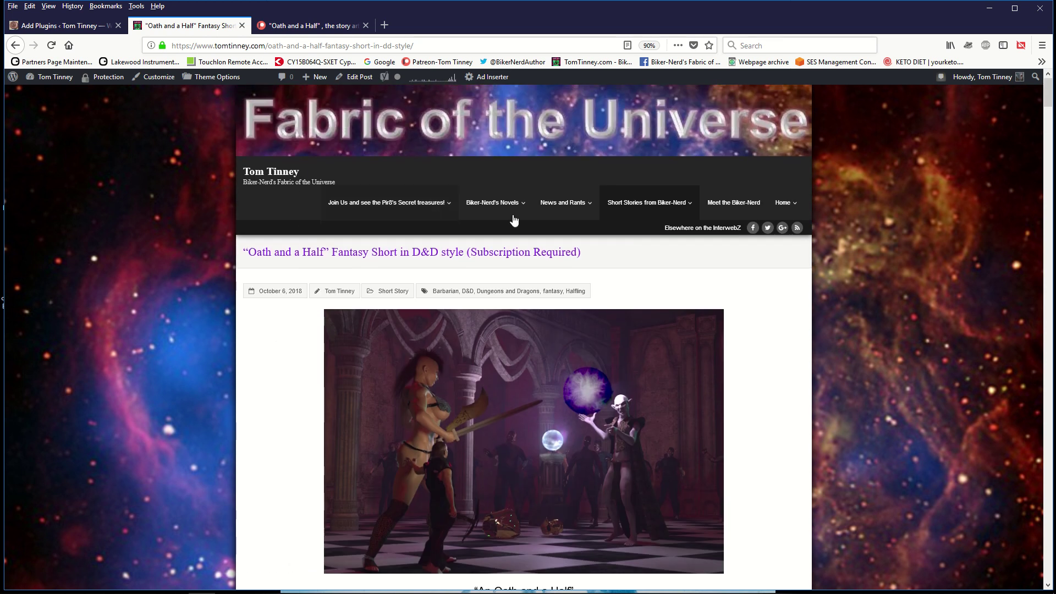
mouse_move(644, 207)
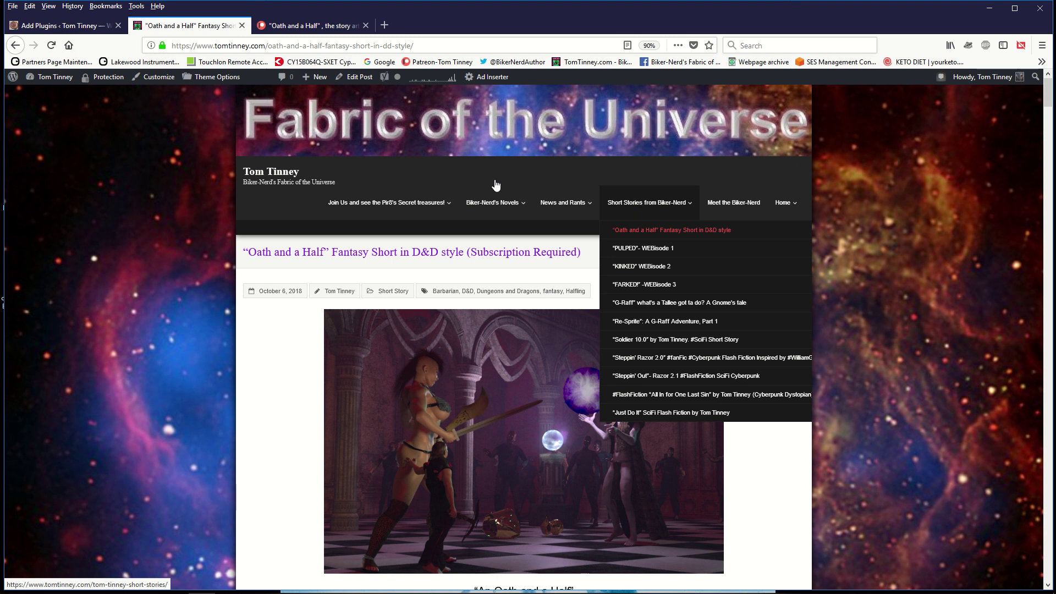
- Switch to Patreon, open the creator's public profile page and read through its overview text
left_click(309, 25)
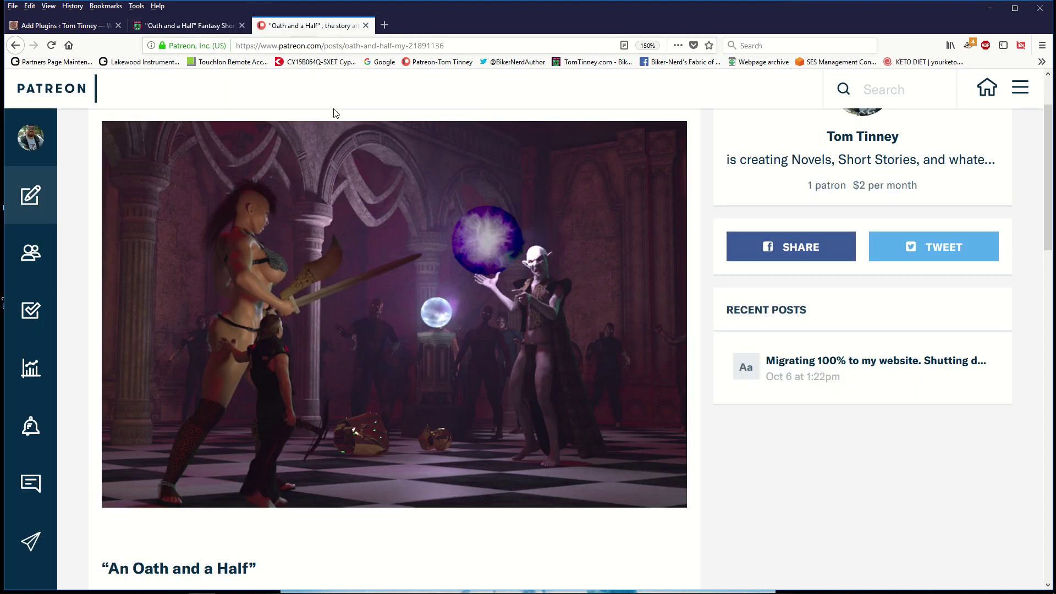
left_click(37, 141)
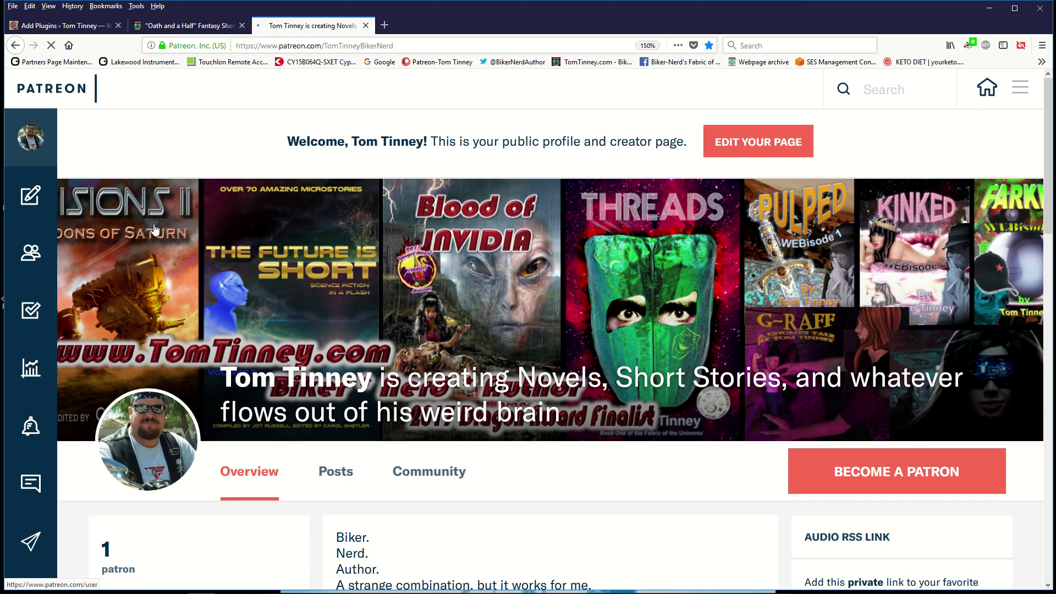
scroll(313, 299, "down", 10)
scroll(314, 299, "down", 5)
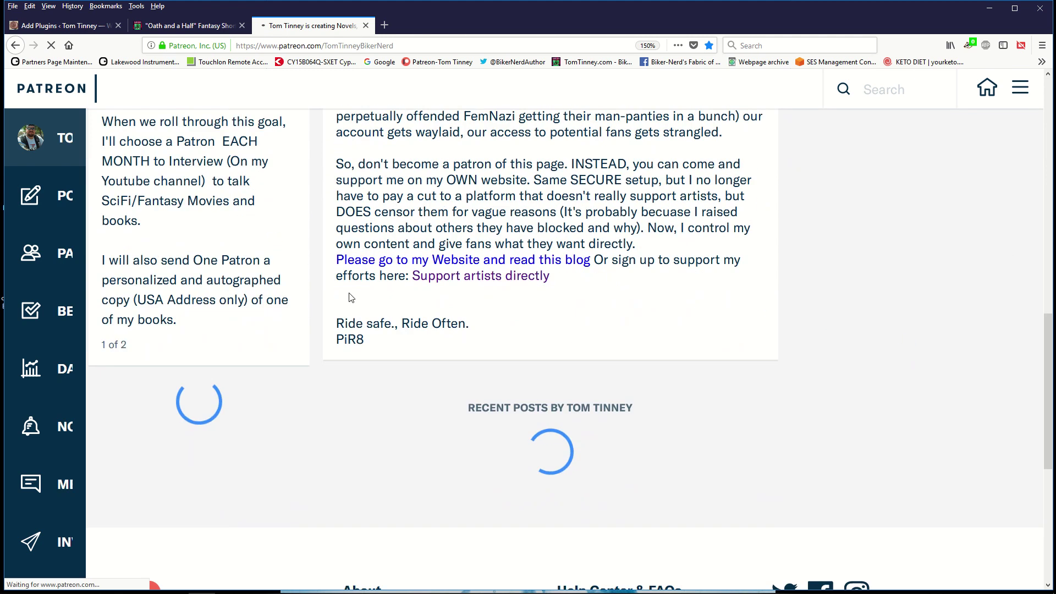
scroll(258, 198, "up", 2)
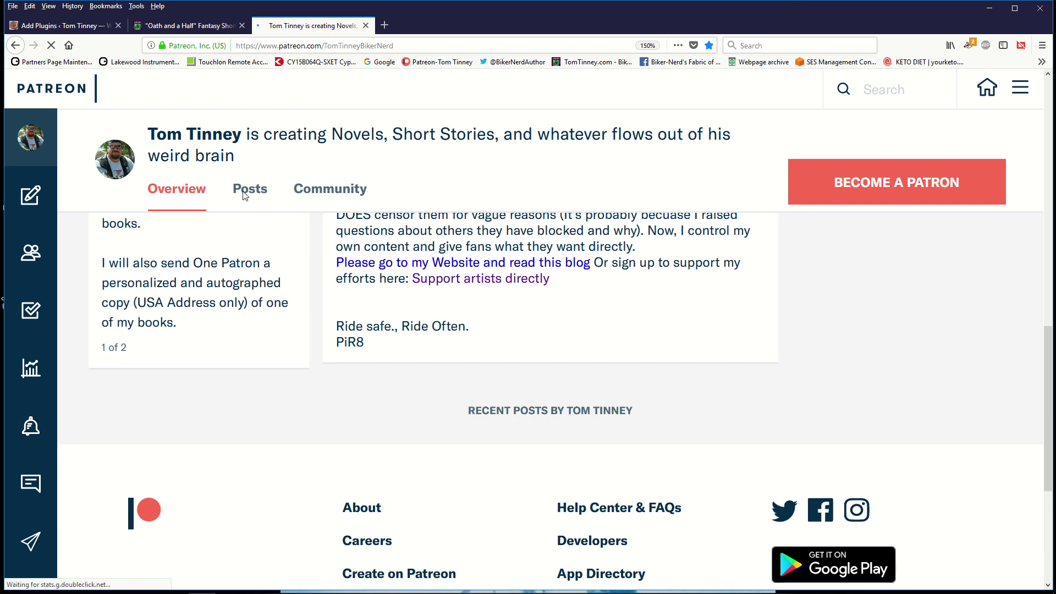
- Reduce the Patreon page zoom to 110% and look through the creator's published posts
left_click(242, 190)
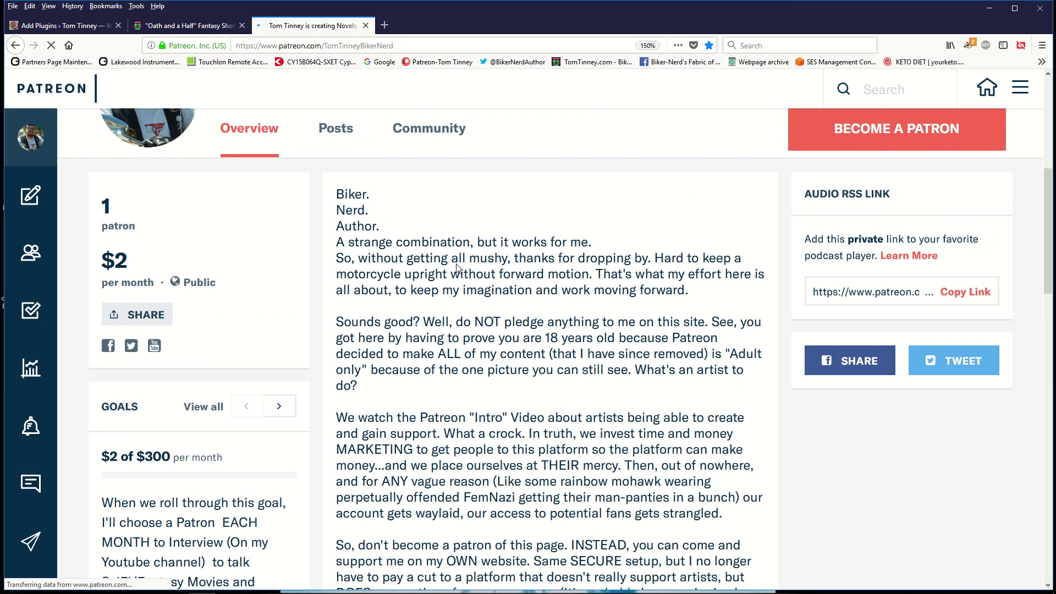
key("ctrl+minus")
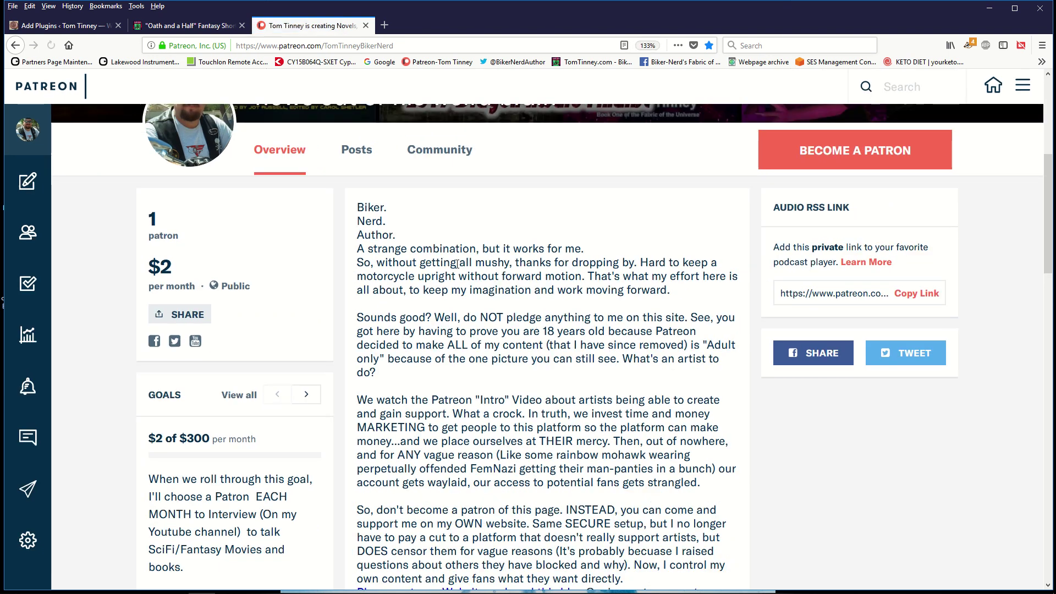
key("ctrl+minus")
key("ctrl+minus")
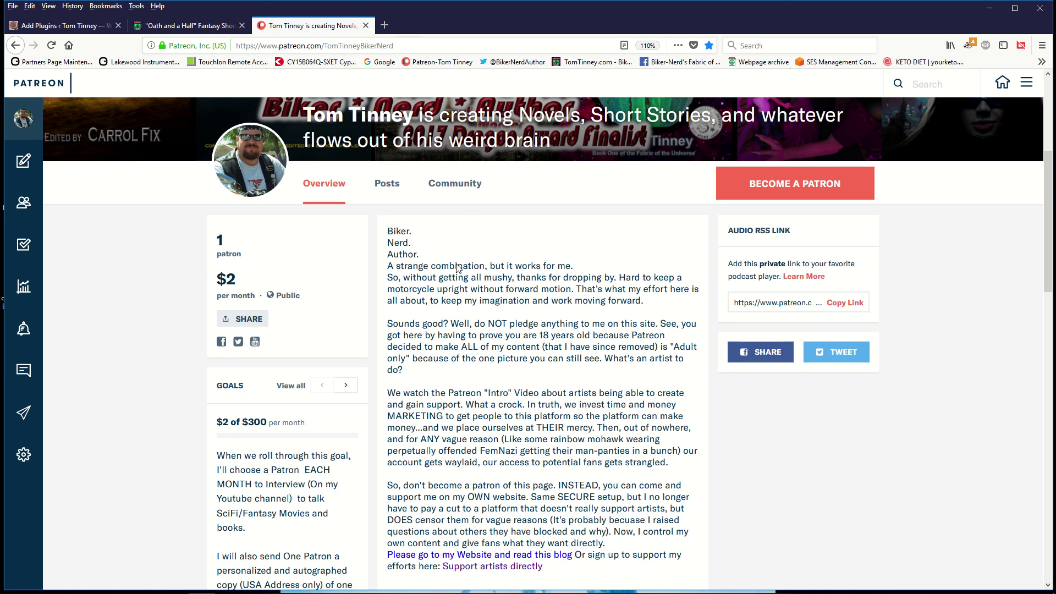
left_click(387, 185)
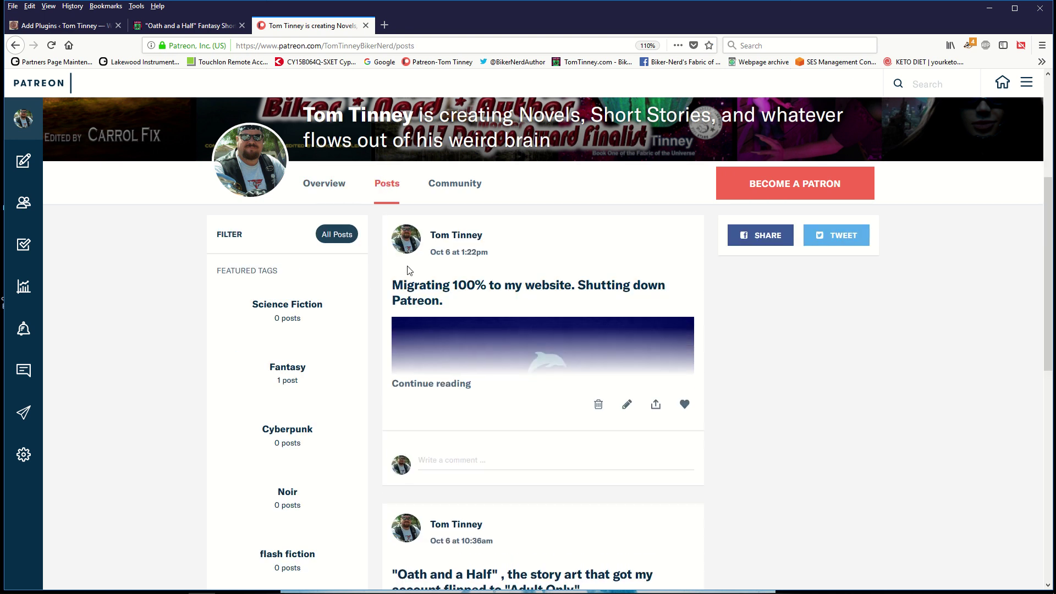
scroll(165, 297, "down", 4)
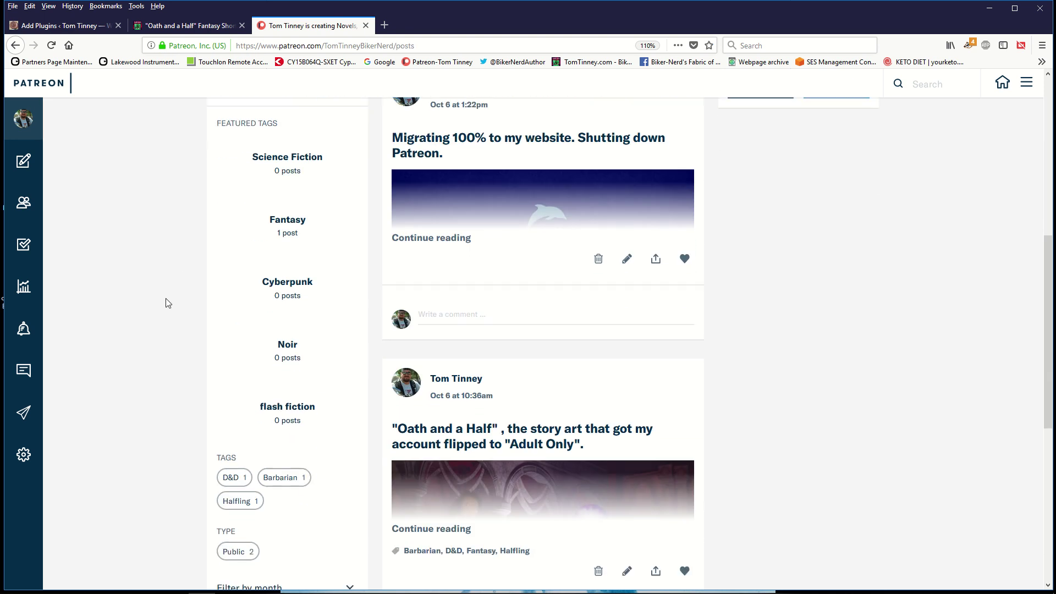
scroll(481, 359, "down", 4)
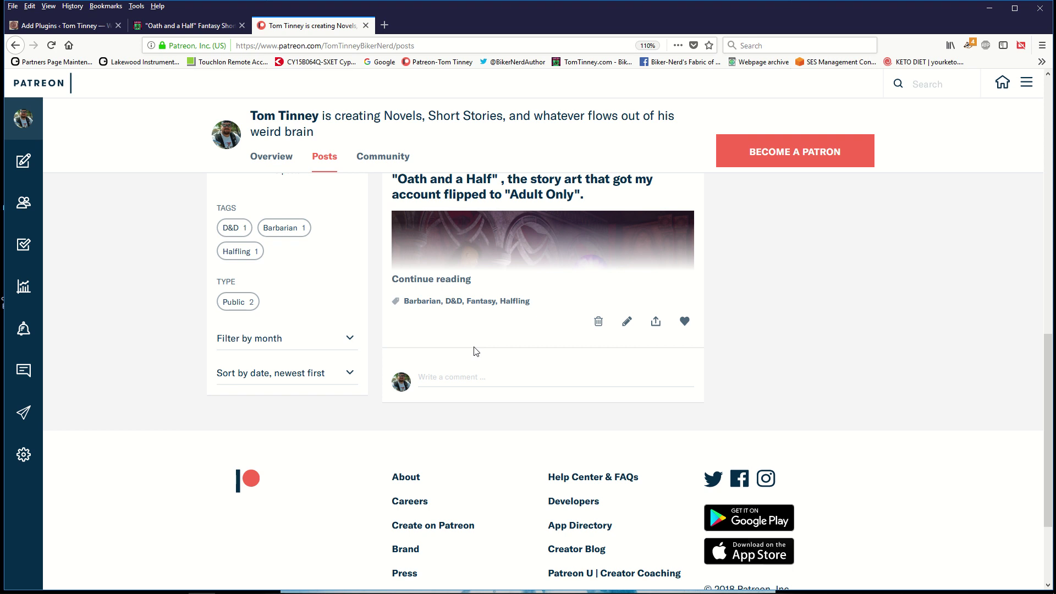
- Return to the author's website, check the novels submenu and open the "Short Stories from Biker-Nerd" page to view its story list
left_click(207, 31)
mouse_move(502, 206)
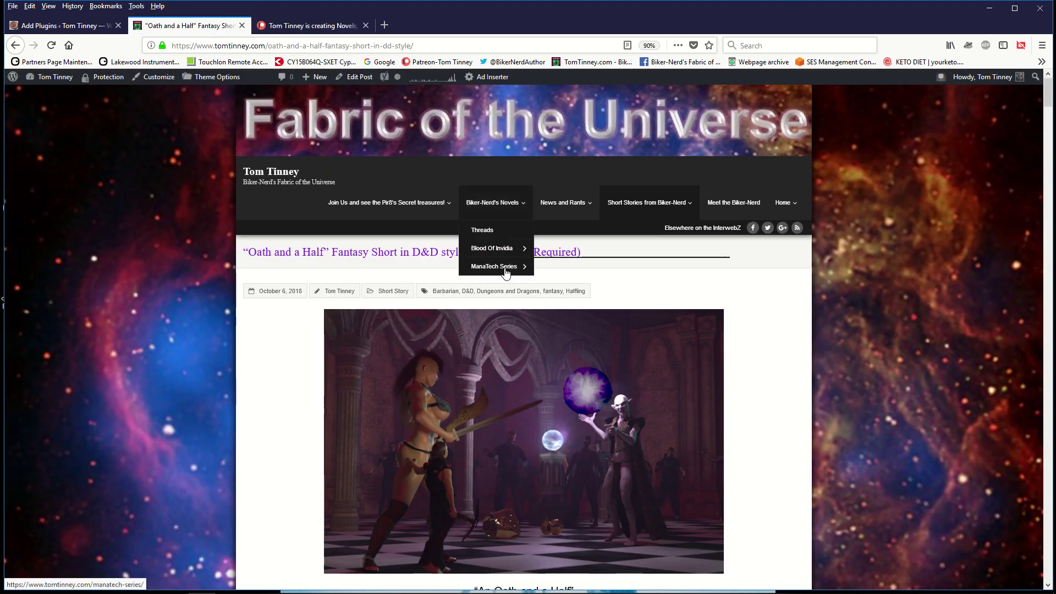
mouse_move(511, 269)
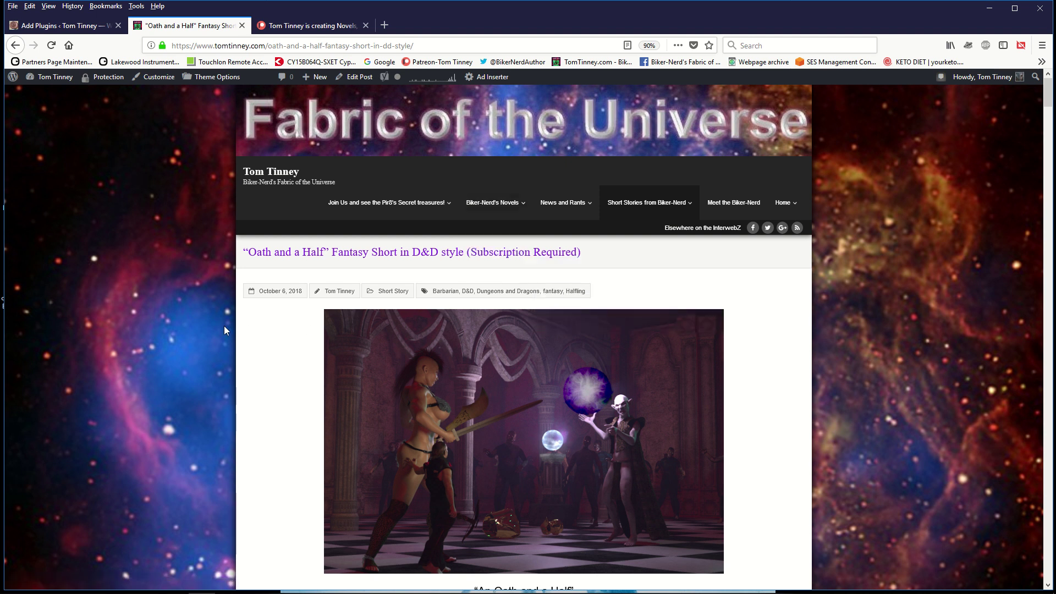
left_click(632, 205)
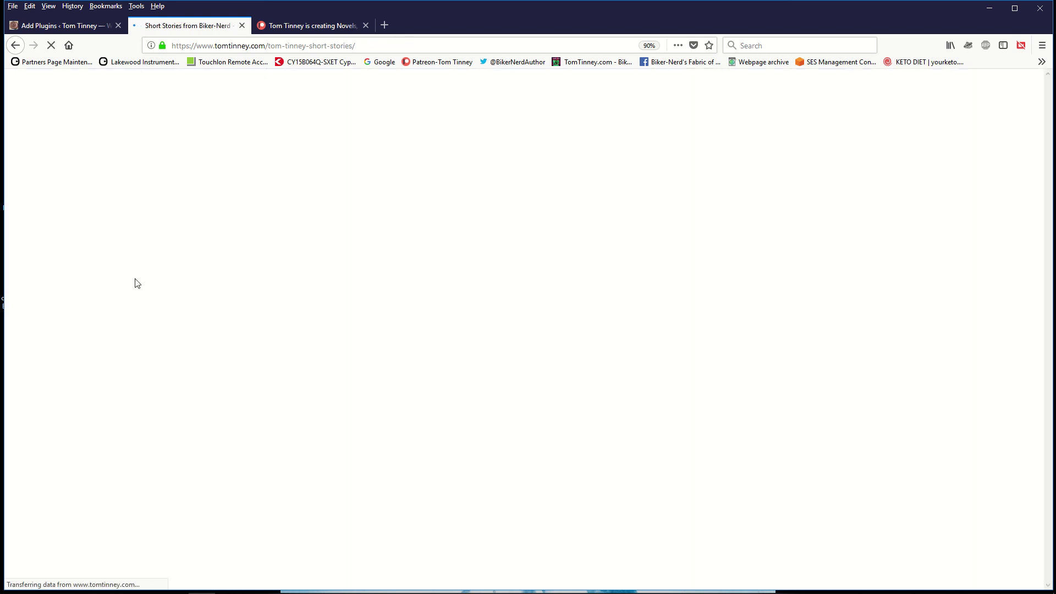
scroll(369, 330, "down", 2)
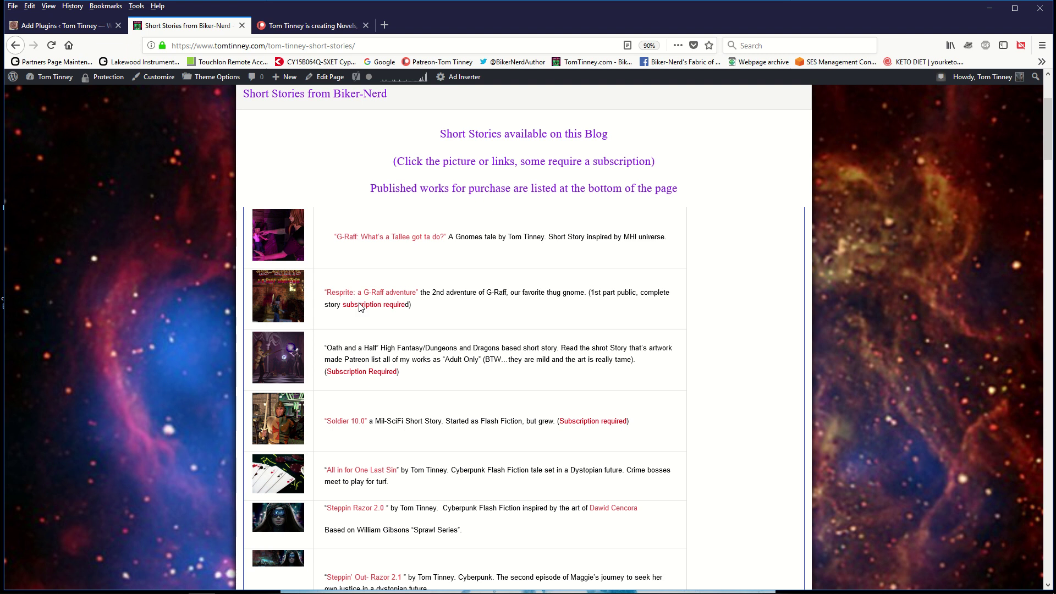
- Return to the WordPress admin, show the WP Membership plugin's membership levels list and enlarge the page to 110%
scroll(220, 262, "up", 3)
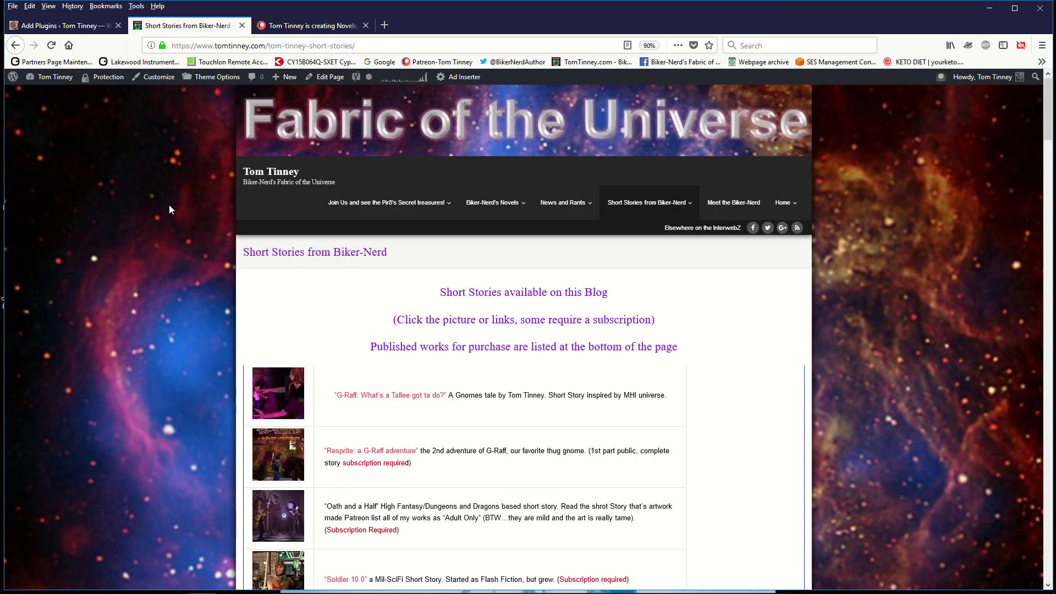
left_click(65, 25)
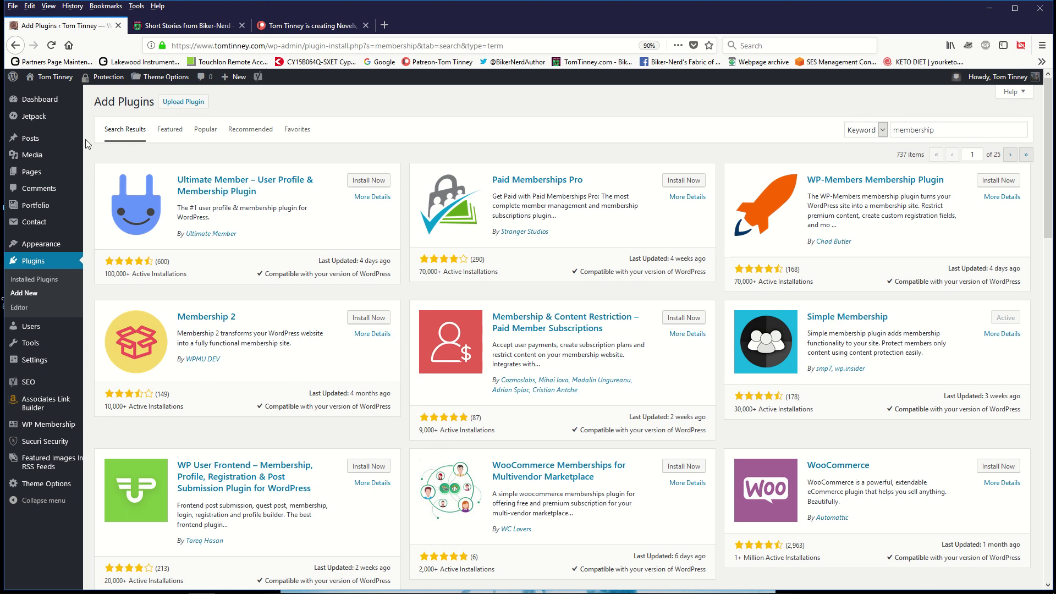
mouse_move(46, 424)
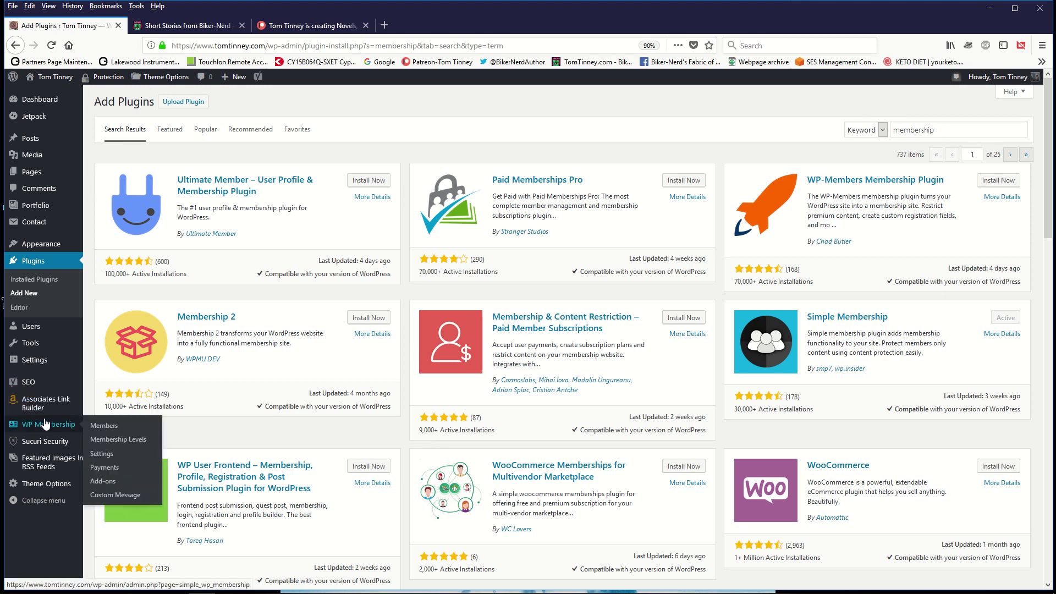
left_click(93, 442)
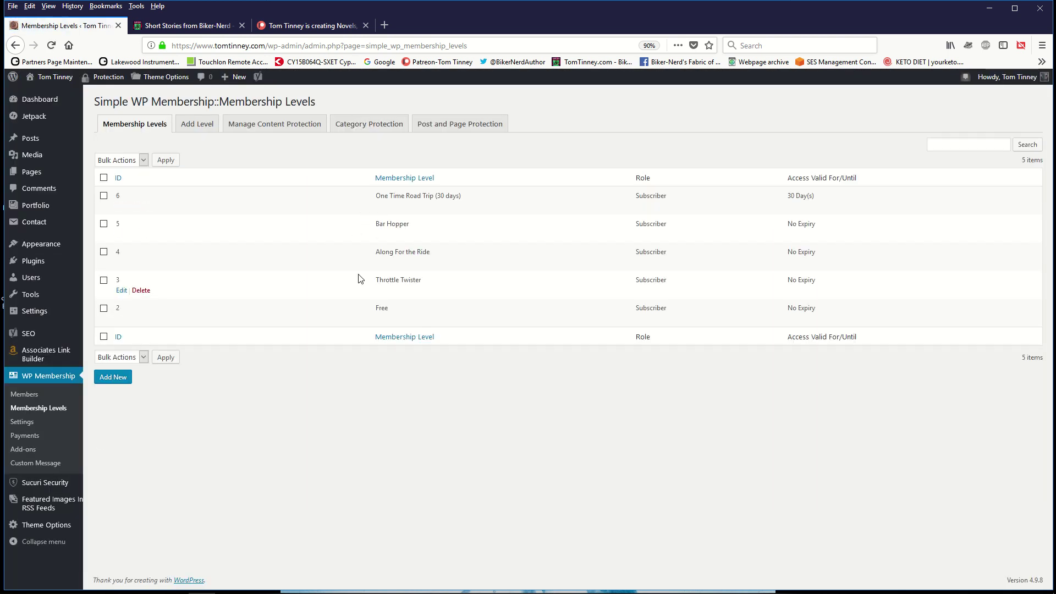
key("ctrl+plus")
key("ctrl+plus")
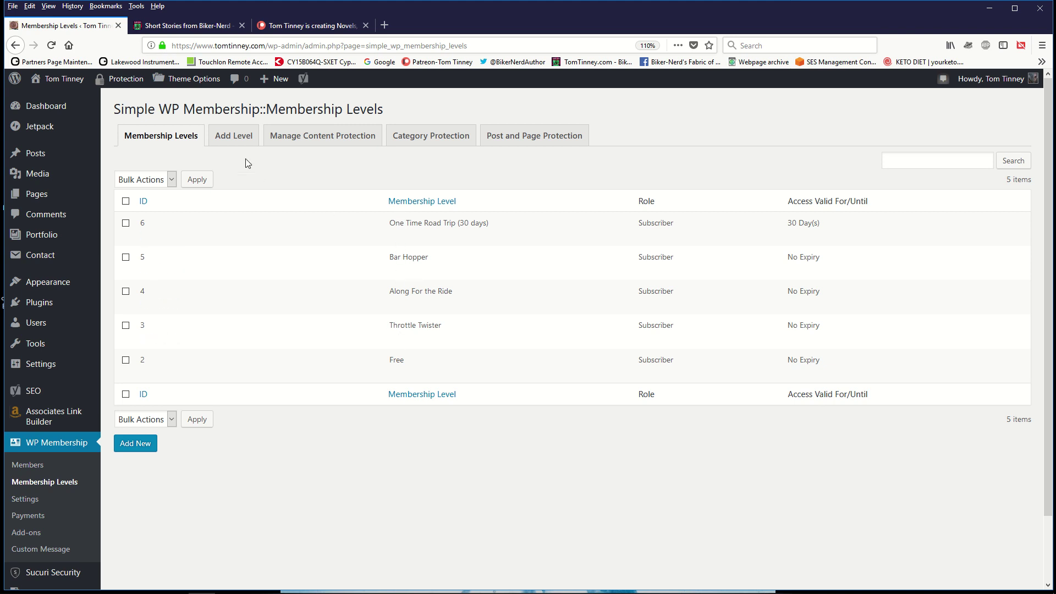
- Review the plugin's content protection instructions and category protection options, followed by its general and payment settings
left_click(327, 143)
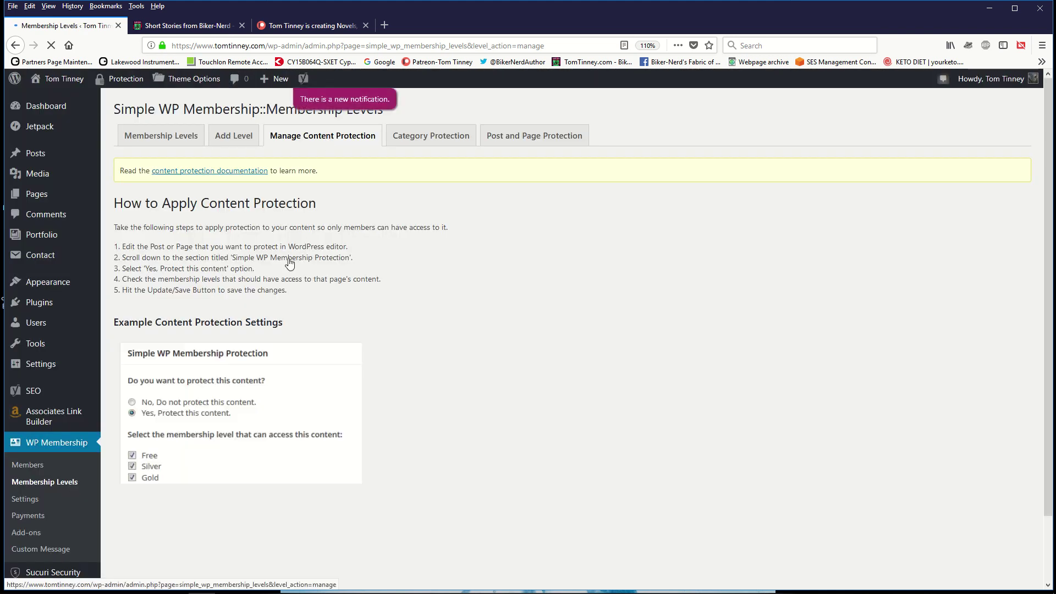
left_click(421, 140)
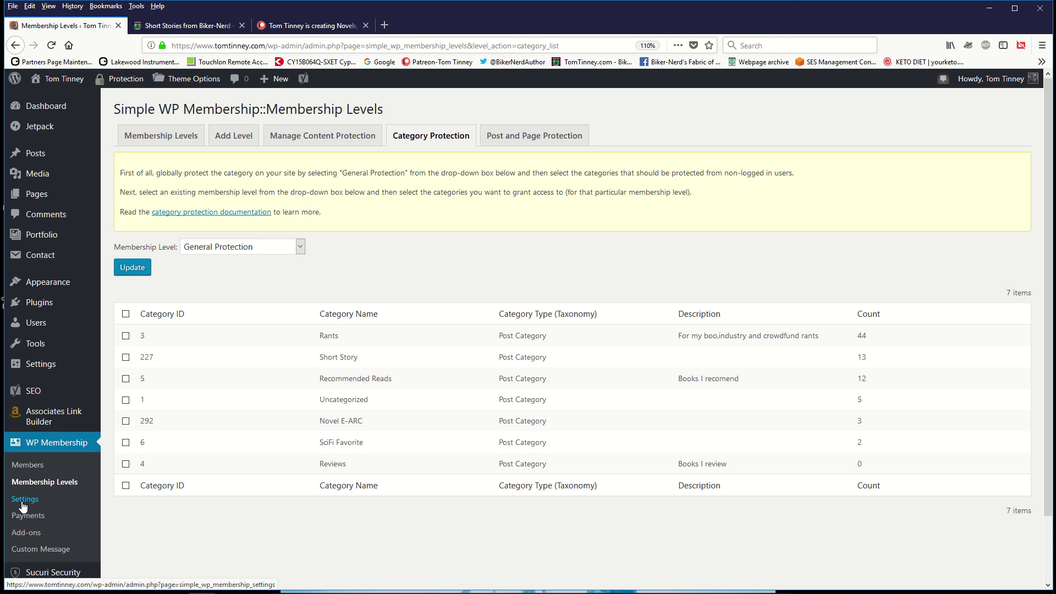
left_click(23, 502)
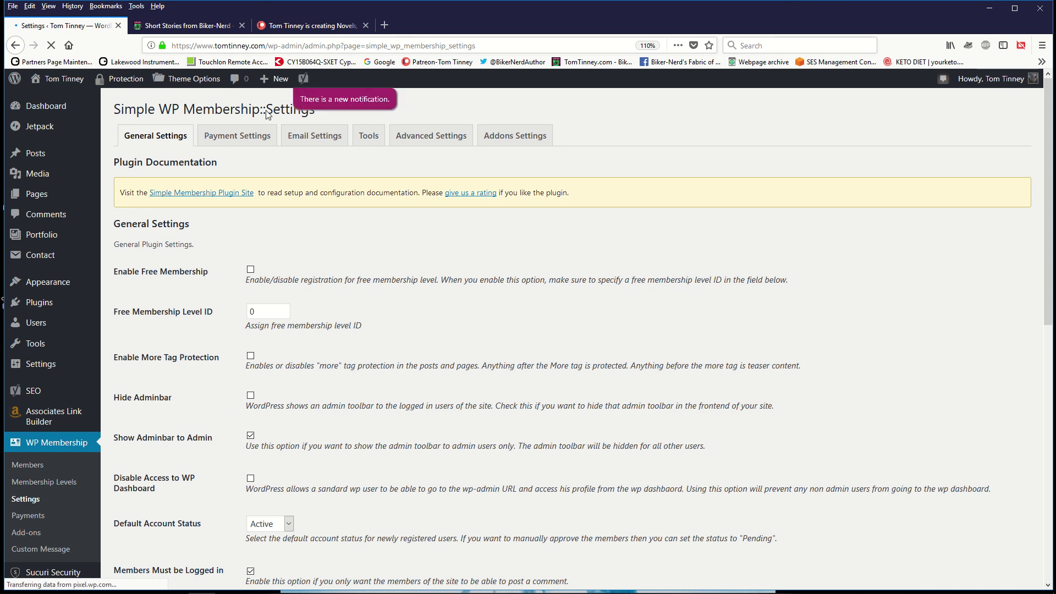
left_click(249, 141)
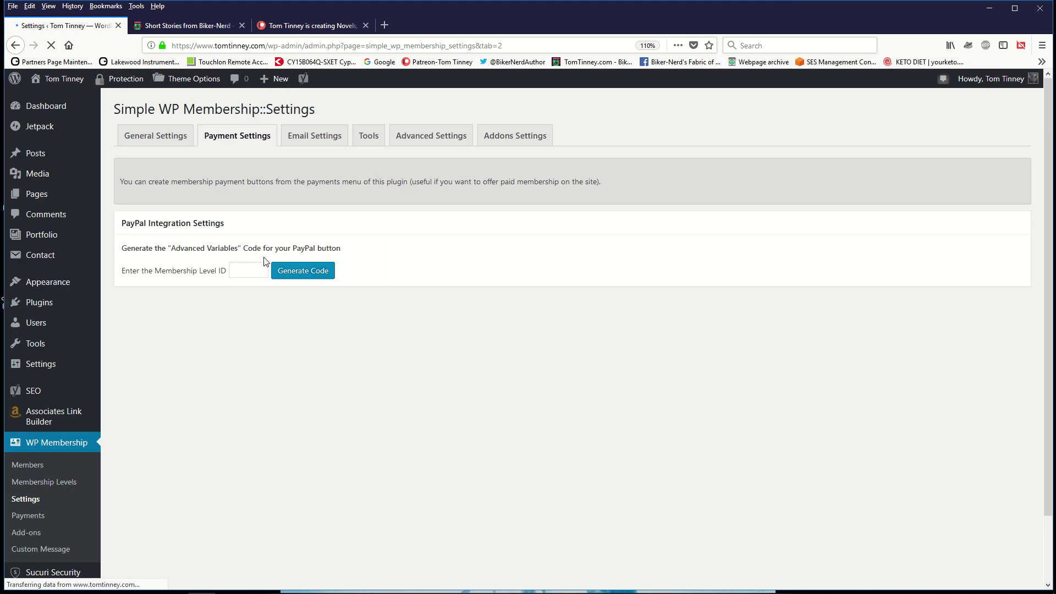
- Read through the membership plugin's email settings, from the registration messages to the bulk account activation notification
left_click(322, 137)
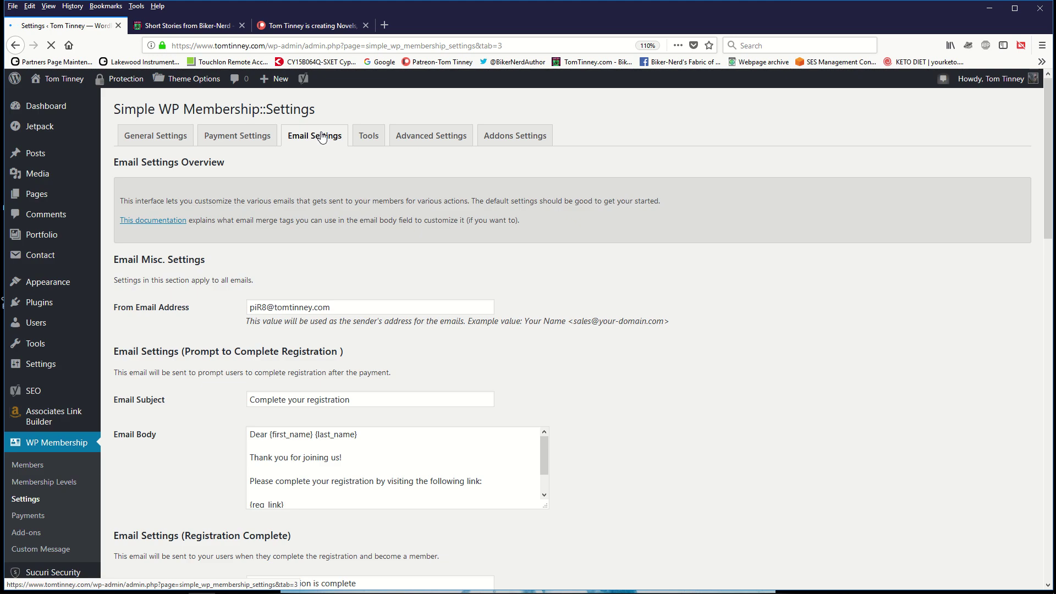
scroll(243, 367, "down", 2)
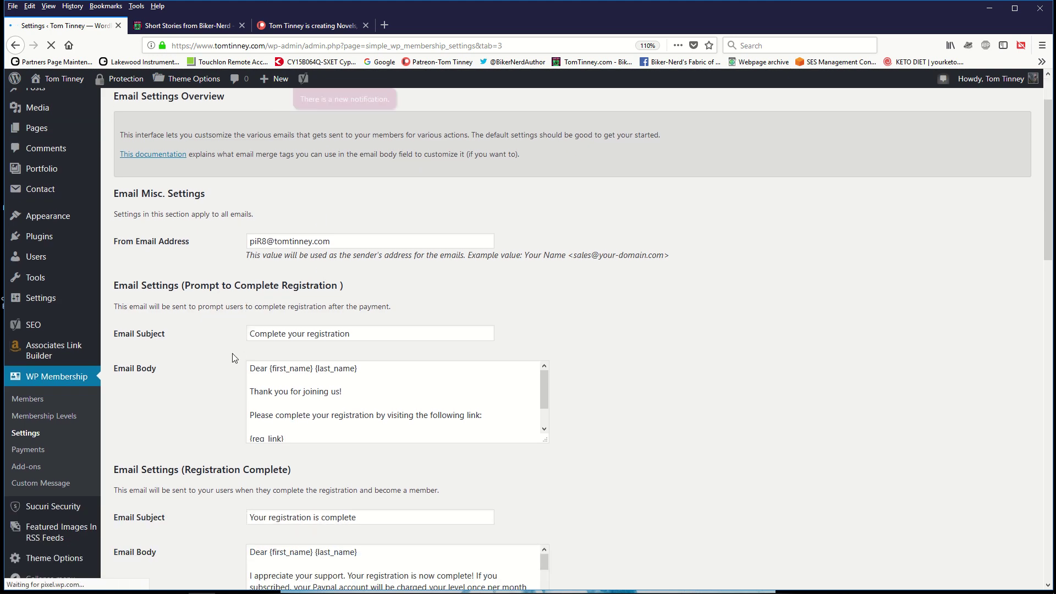
scroll(243, 363, "down", 2)
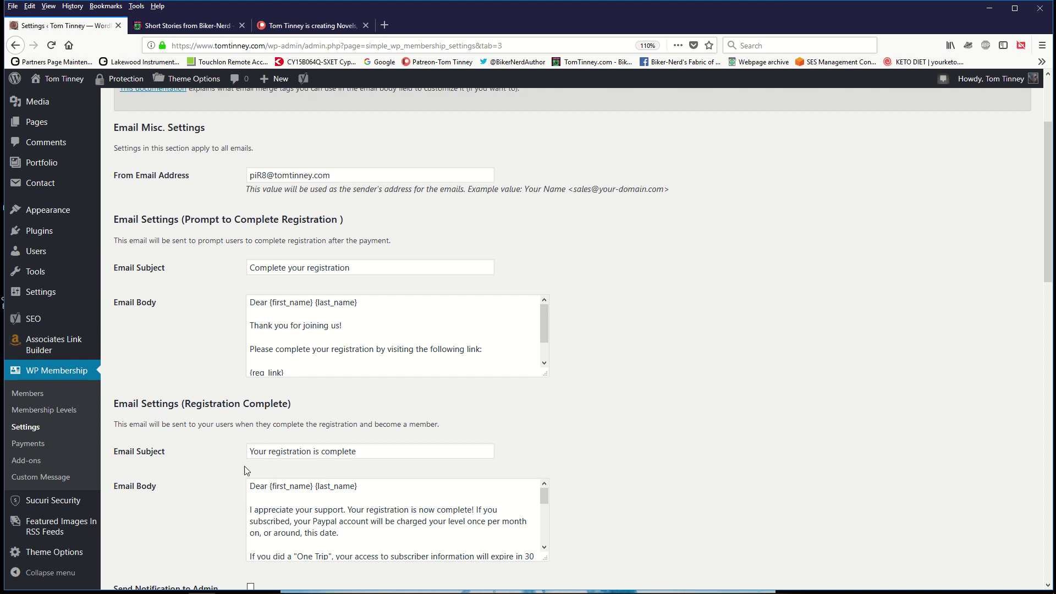
scroll(245, 470, "down", 4)
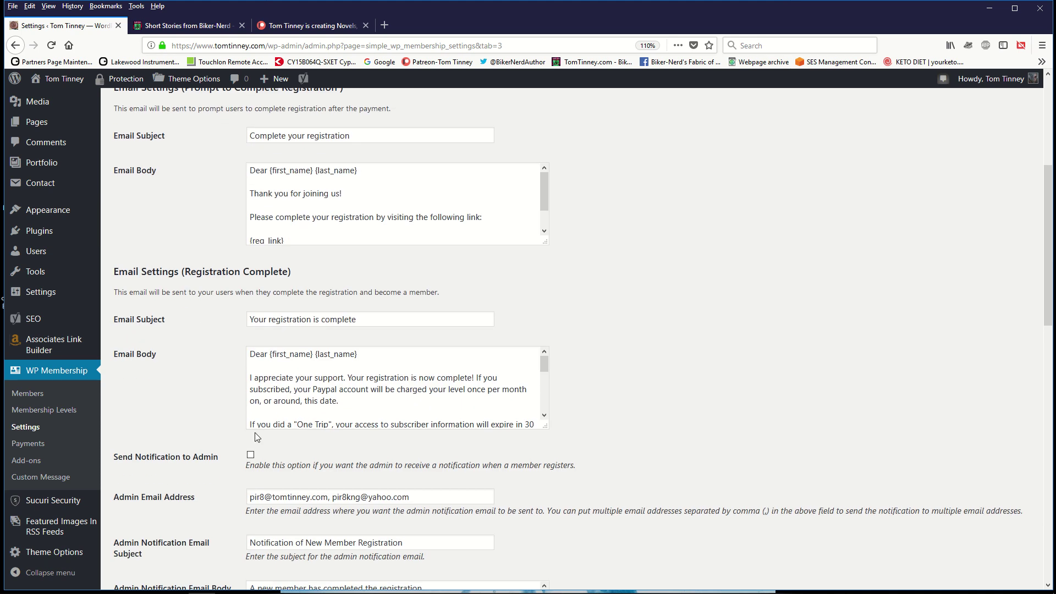
scroll(385, 405, "down", 3)
scroll(385, 406, "down", 2)
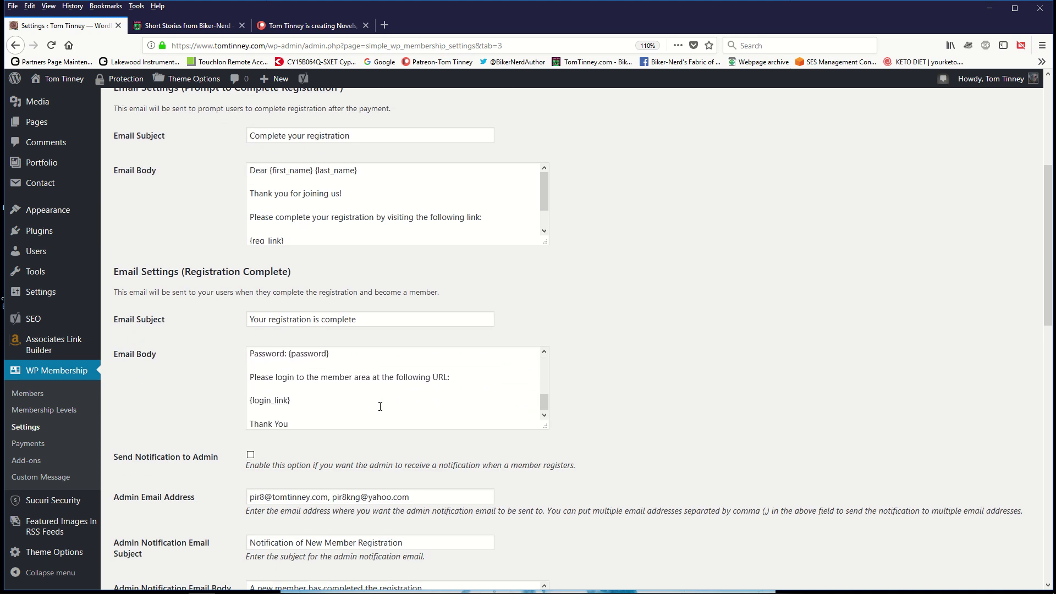
scroll(314, 432, "down", 2)
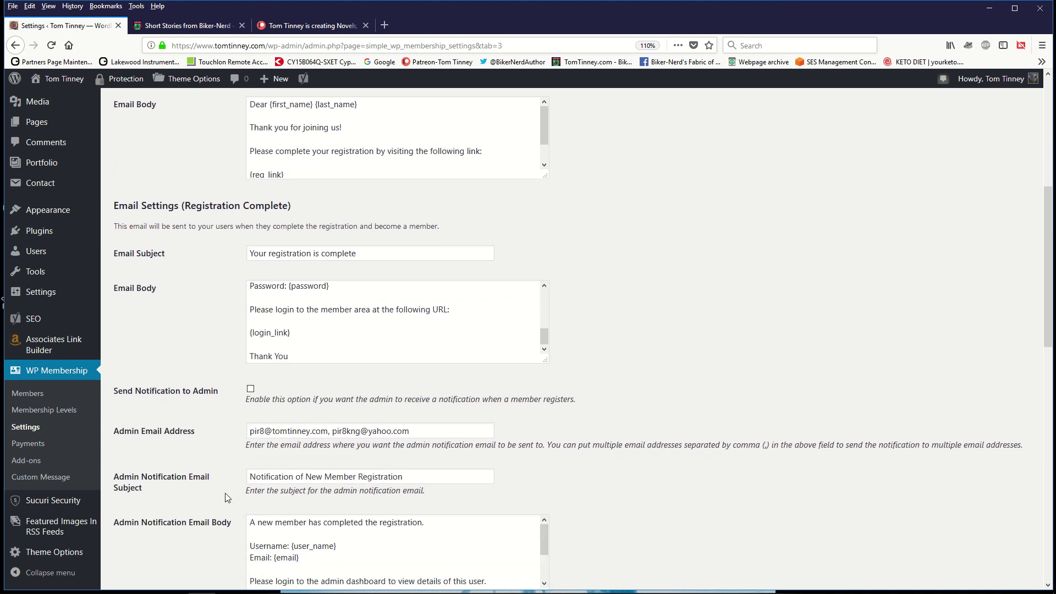
scroll(242, 488, "down", 4)
scroll(242, 489, "down", 10)
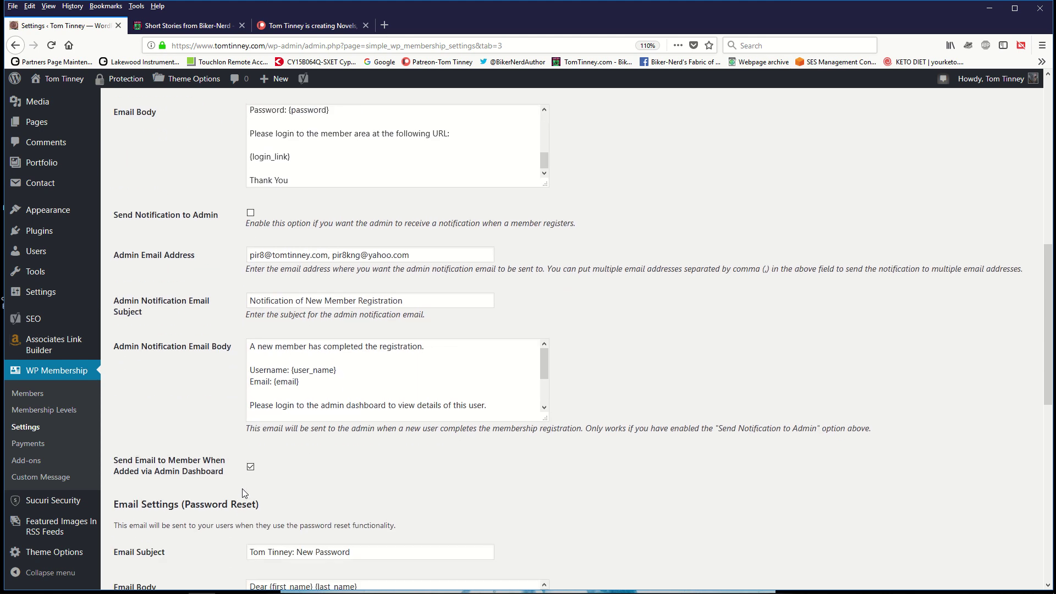
scroll(242, 486, "down", 5)
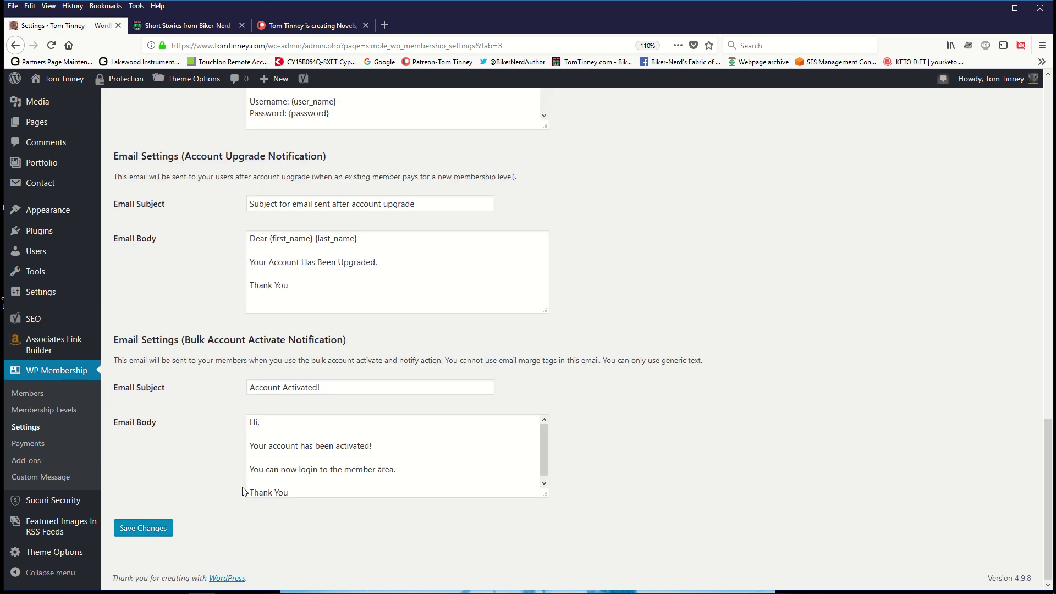
scroll(242, 487, "up", 20)
scroll(261, 207, "up", 8)
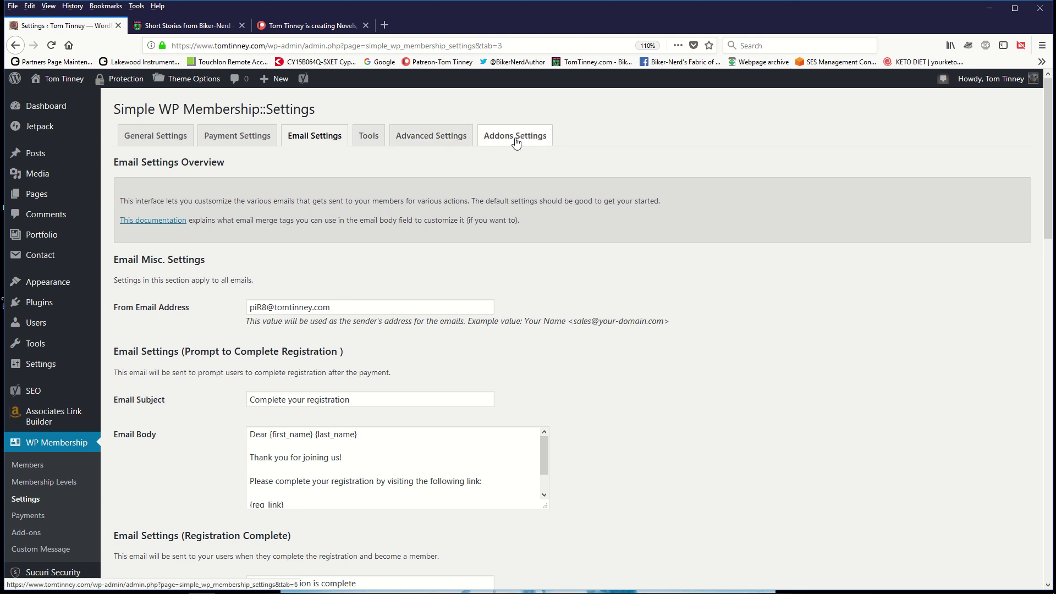
- Examine the plugin's advanced settings, including renewal and redirect URLs, automatic member accounts, and terms and conditions
left_click(431, 142)
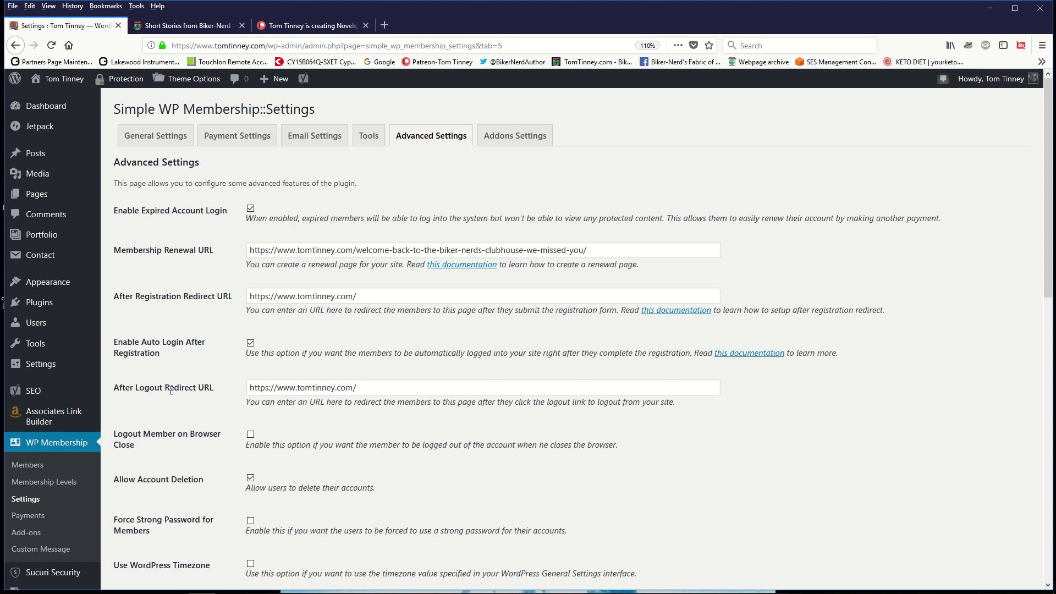
scroll(236, 420, "down", 6)
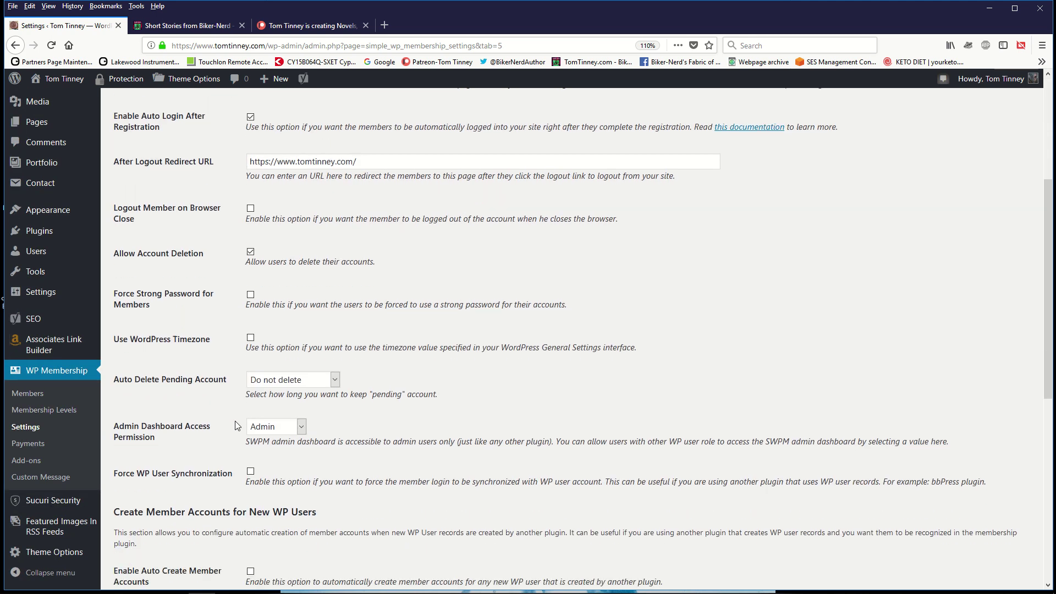
scroll(226, 421, "down", 5)
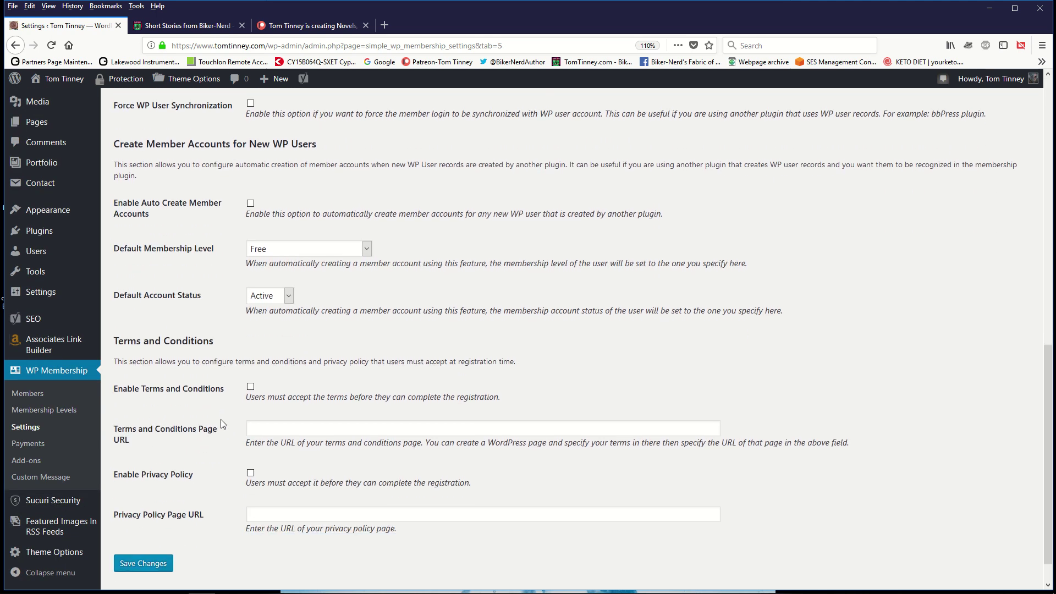
scroll(220, 418, "down", 1)
scroll(242, 439, "up", 3)
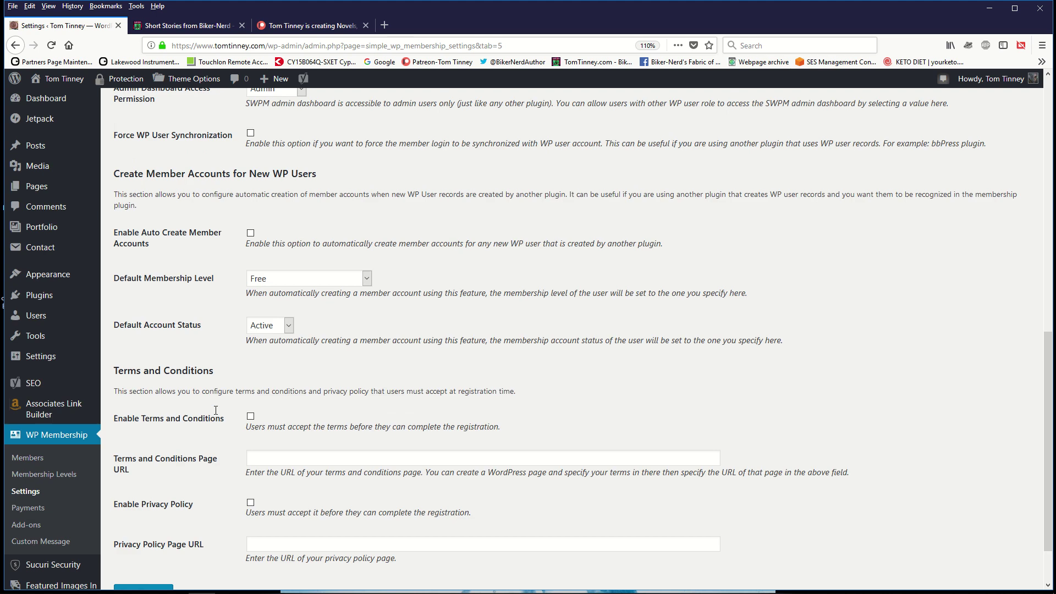
left_click(255, 528)
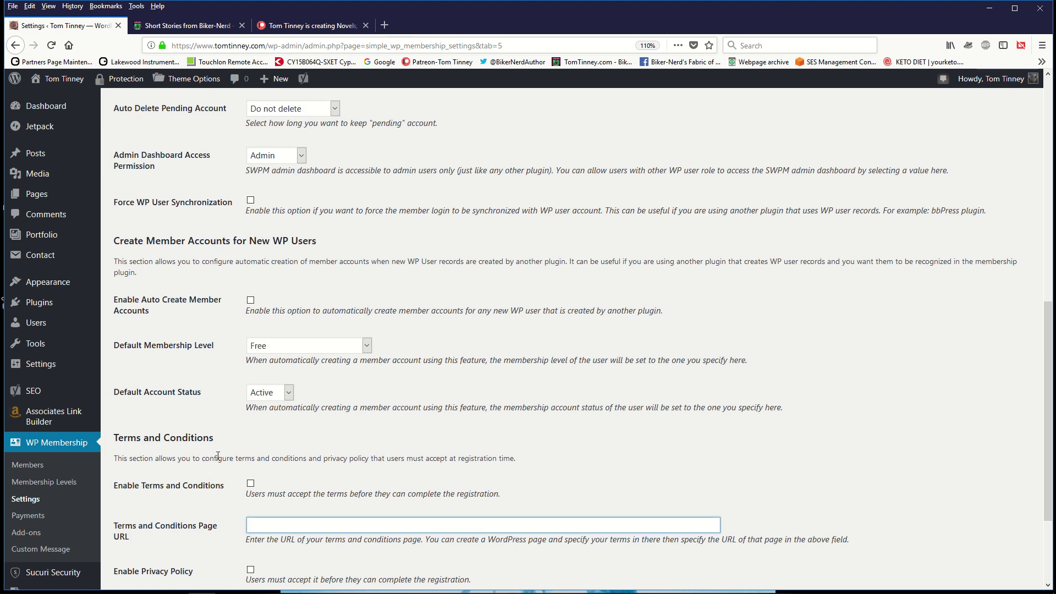
scroll(202, 421, "up", 2)
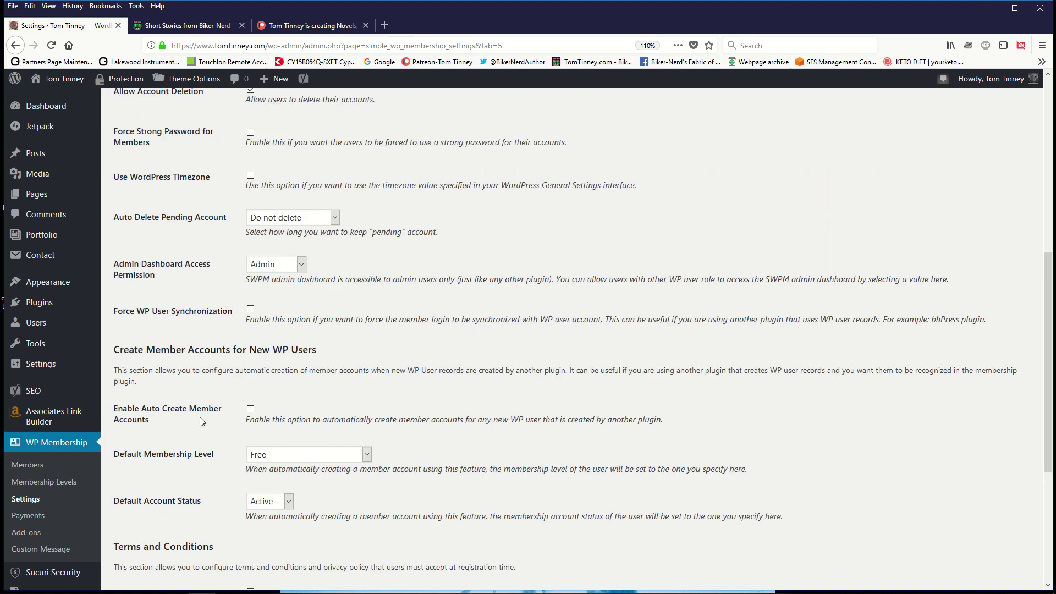
scroll(201, 421, "up", 6)
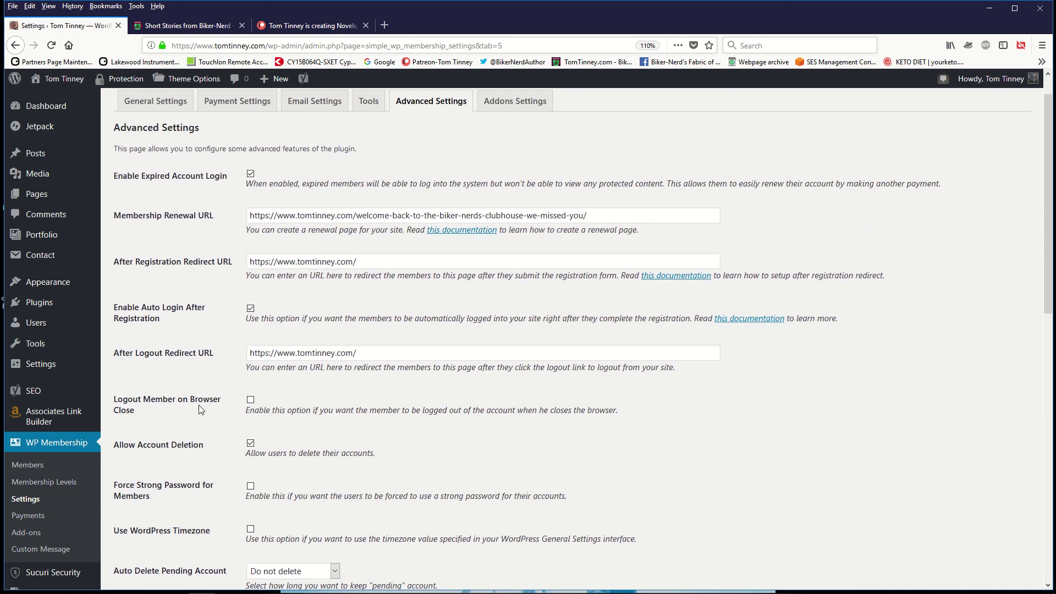
scroll(199, 409, "up", 1)
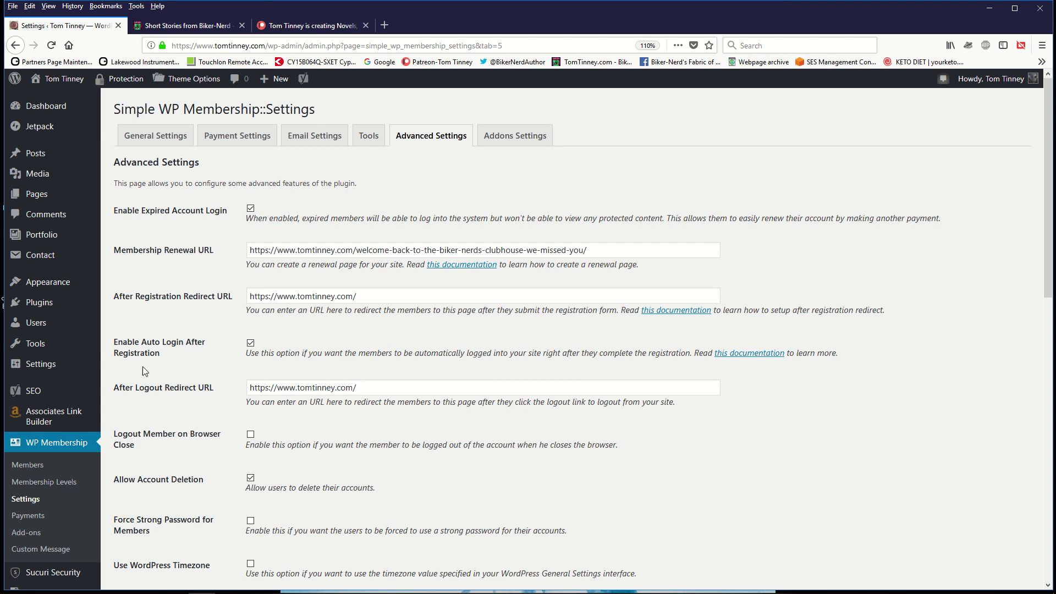
- Open the "Oath and a Half" fantasy short story post for editing from the list of all posts
mouse_move(50, 155)
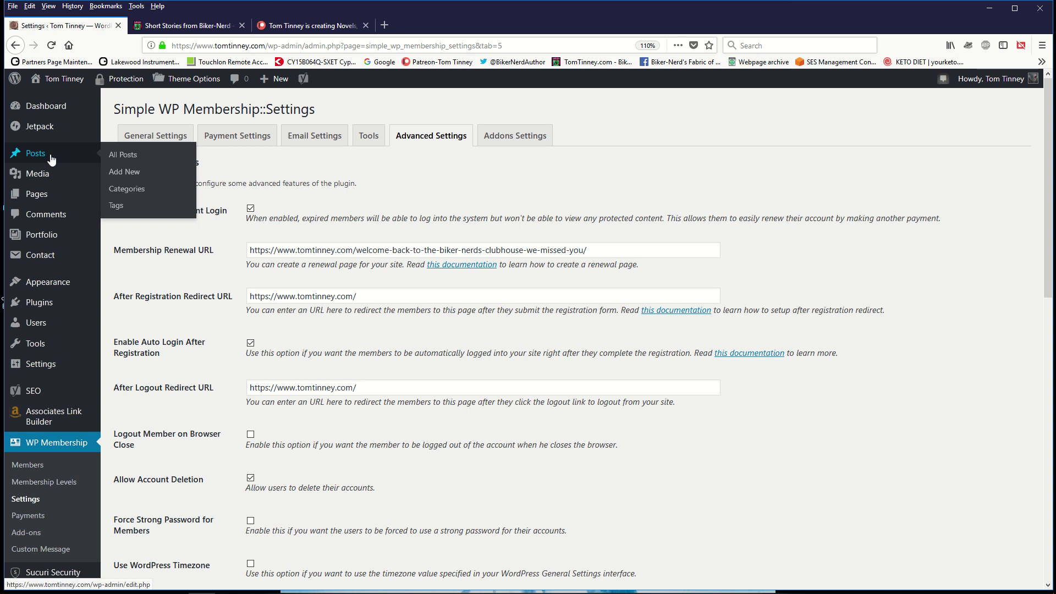
left_click(124, 154)
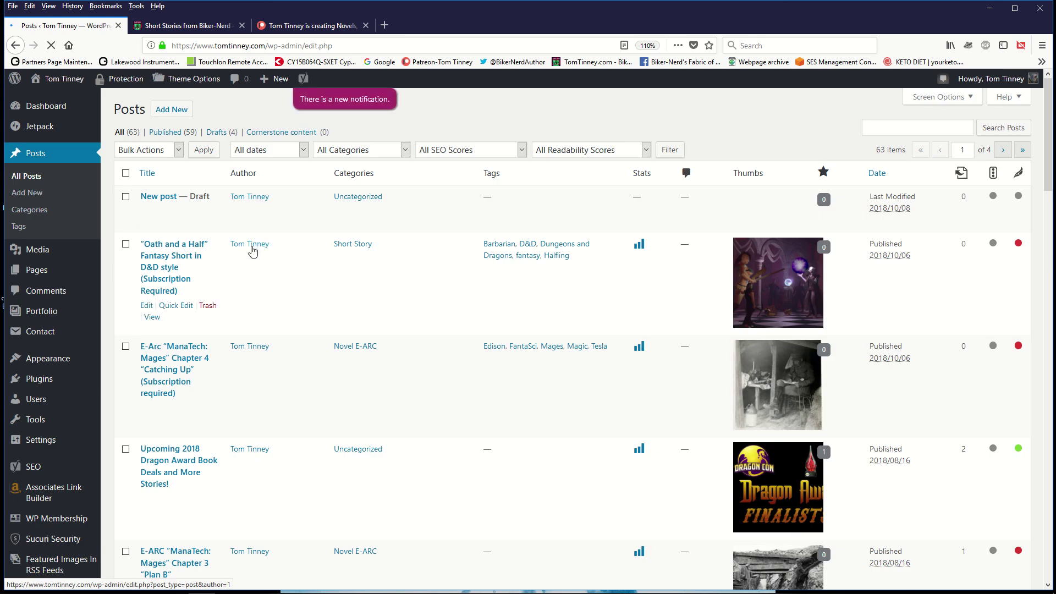
left_click(176, 263)
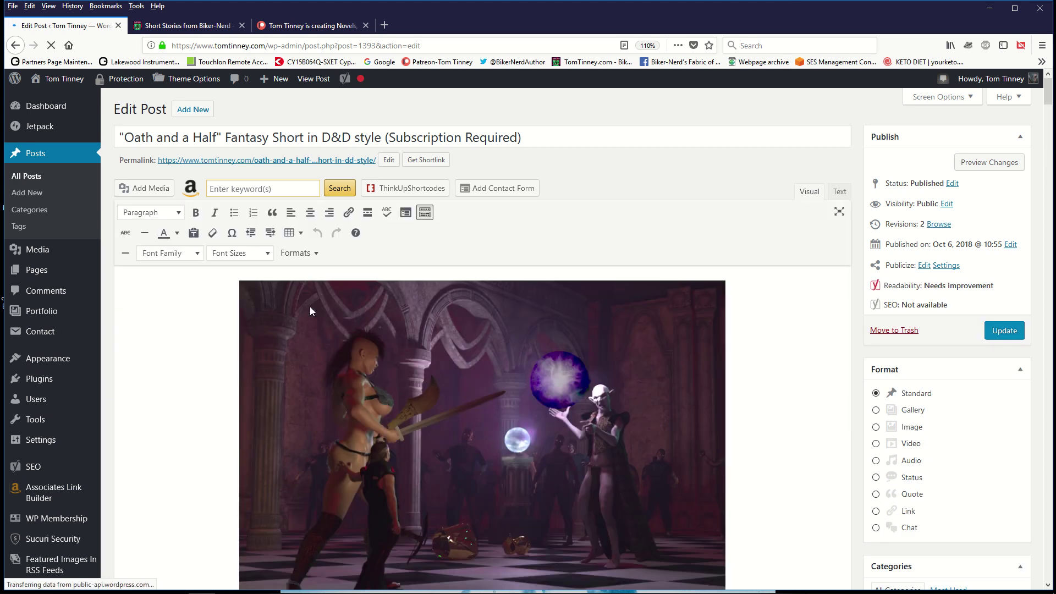
- Look through the story post down to its Simple WP Membership Protection settings and examine which membership levels can access it
scroll(252, 331, "down", 5)
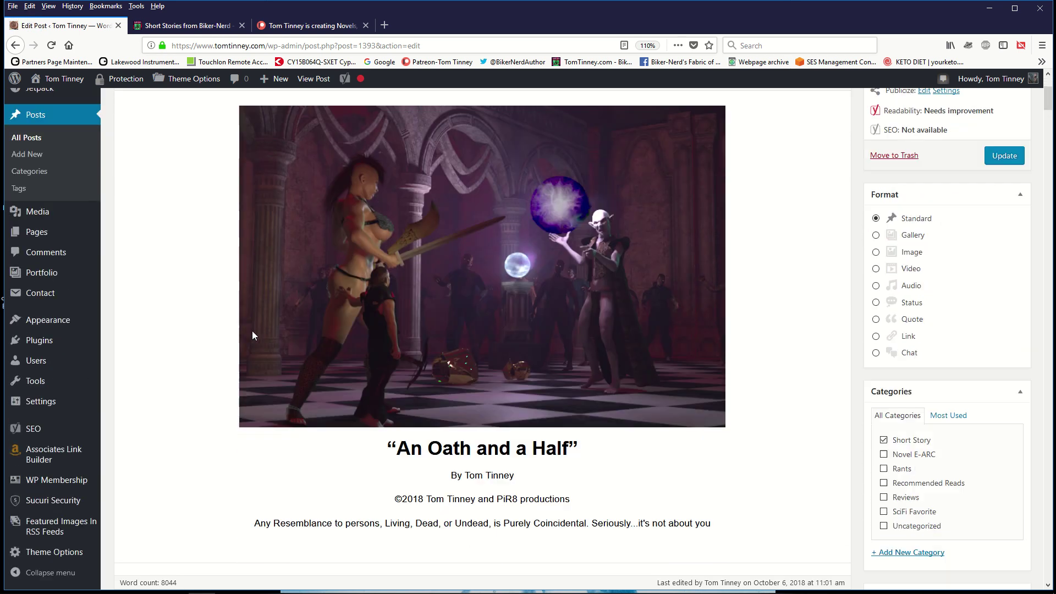
scroll(234, 335, "down", 15)
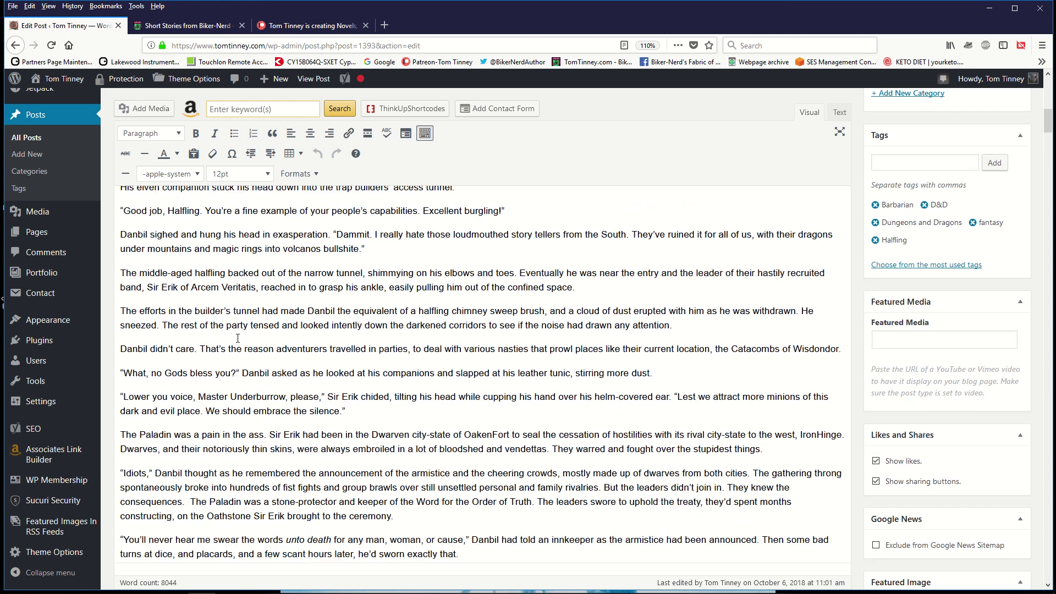
scroll(239, 338, "down", 20)
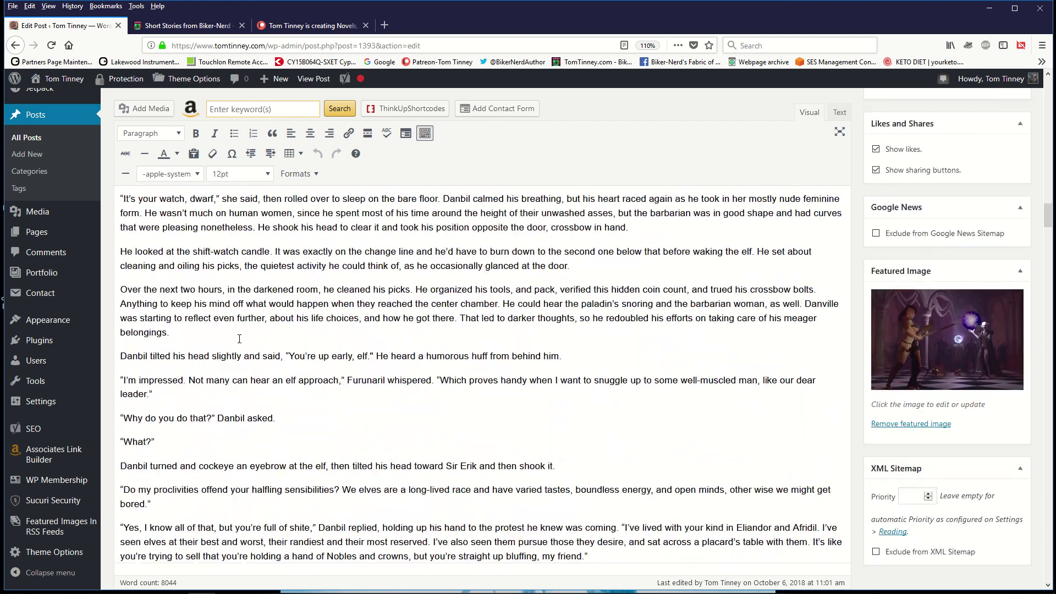
scroll(239, 338, "down", 20)
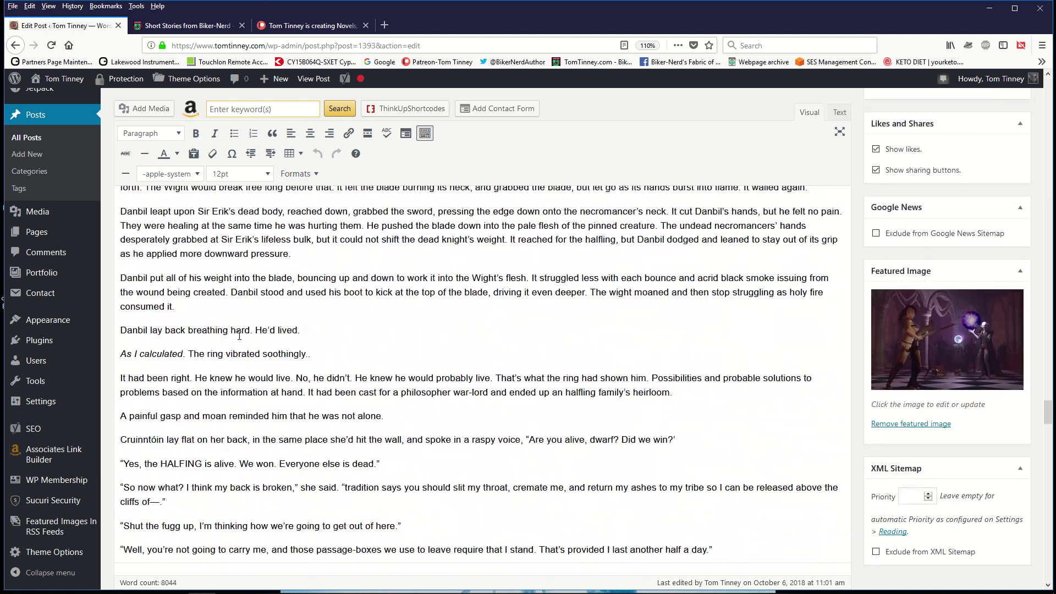
scroll(239, 338, "down", 1)
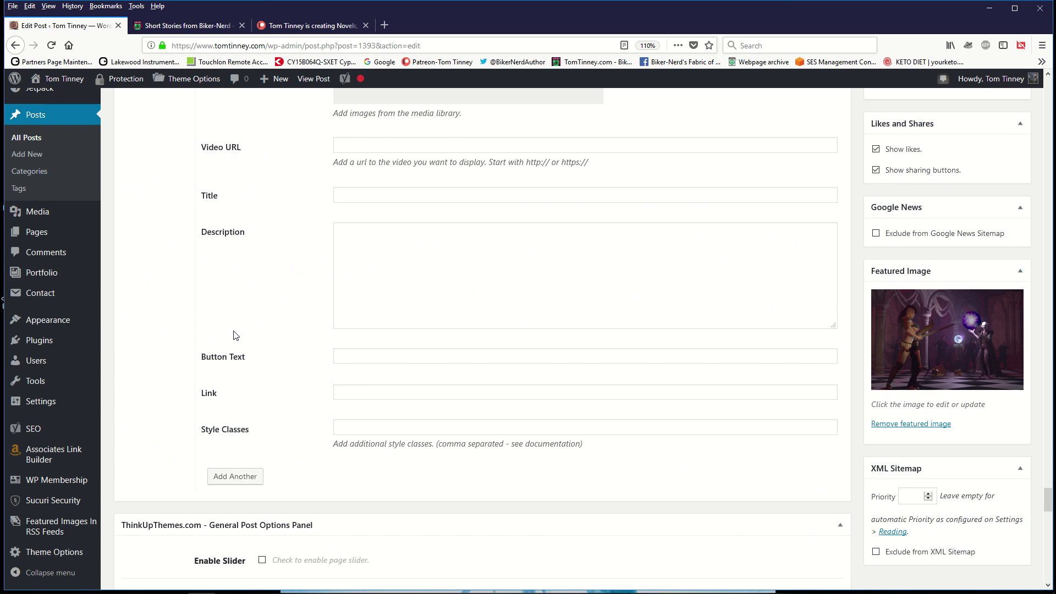
scroll(182, 374, "down", 8)
scroll(182, 378, "down", 16)
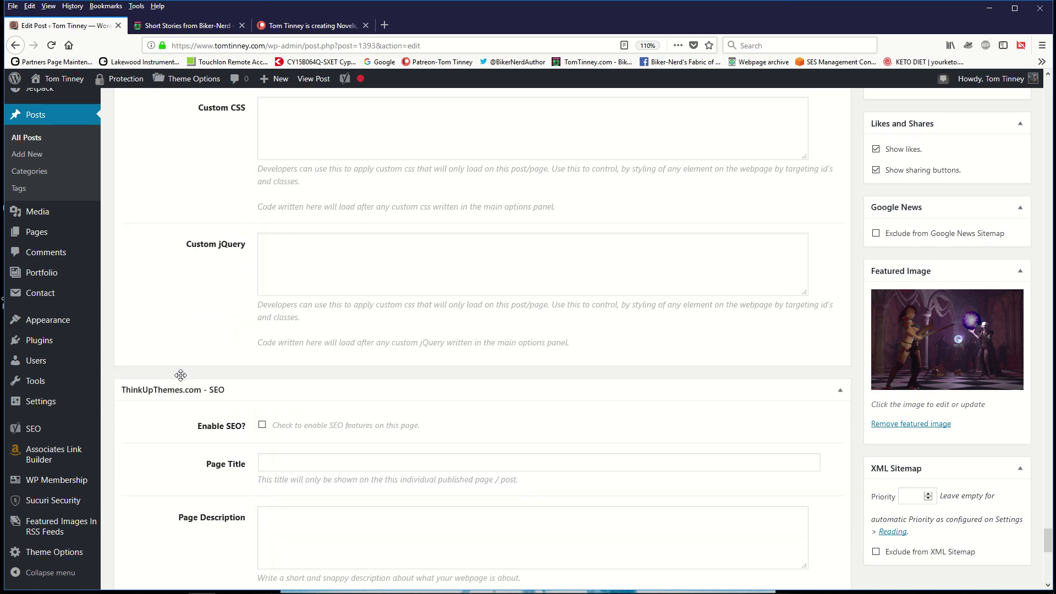
scroll(181, 384, "down", 1)
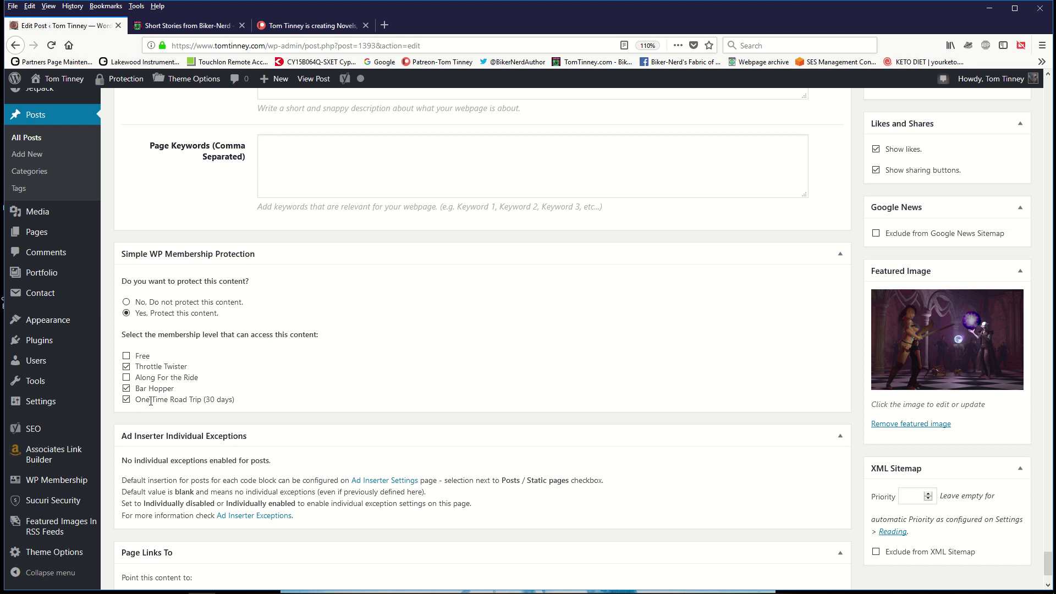
- Open the membership plugin's add-ons page and browse the available extensions, from After Login Redirection to Miscellaneous Shortcodes
mouse_move(55, 479)
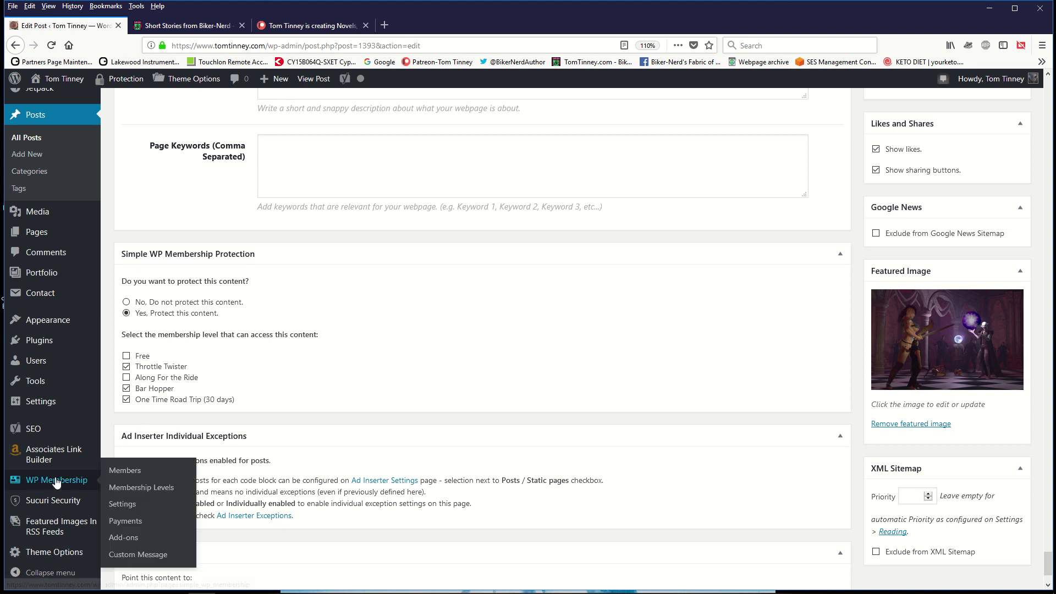
left_click(117, 529)
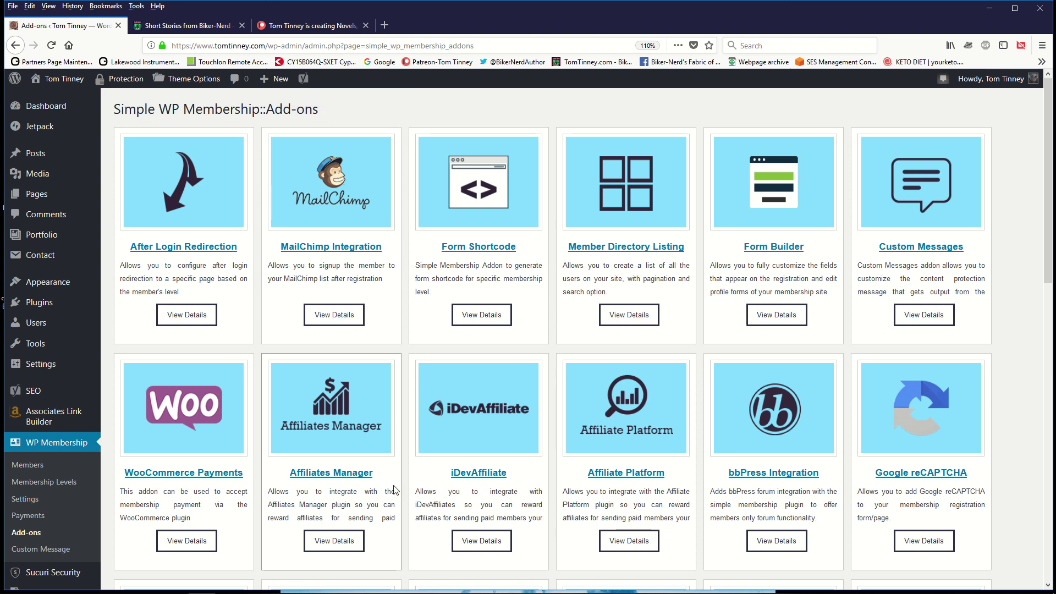
scroll(418, 517, "down", 1)
scroll(418, 517, "down", 4)
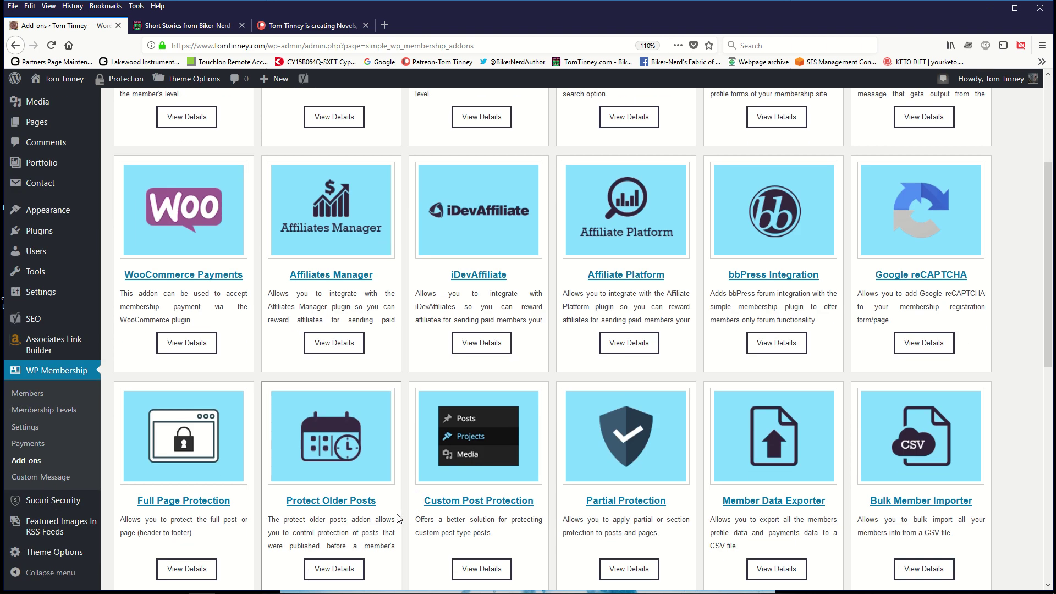
scroll(407, 517, "down", 3)
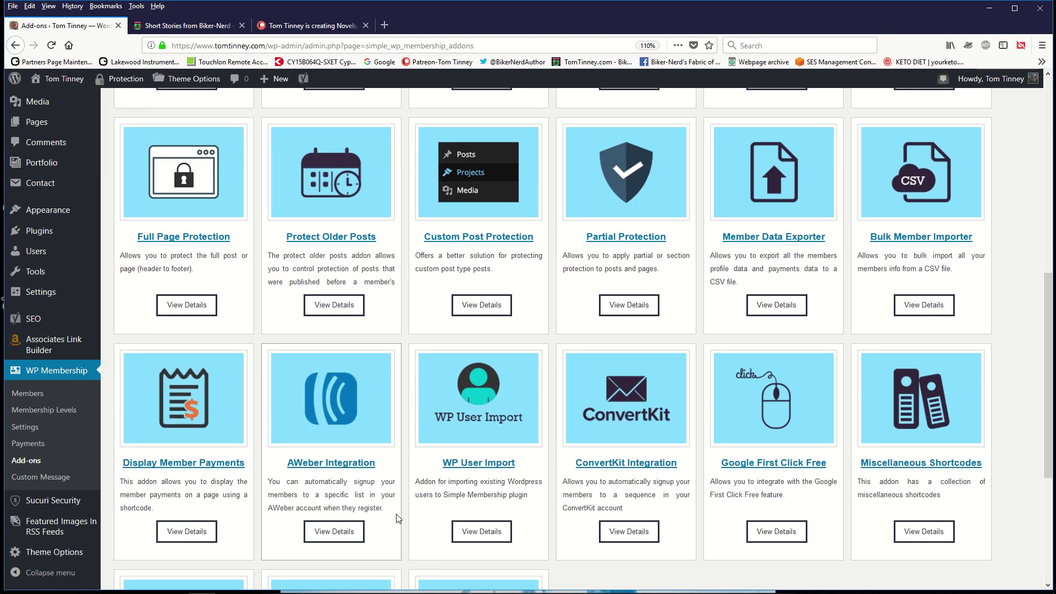
scroll(398, 518, "down", 2)
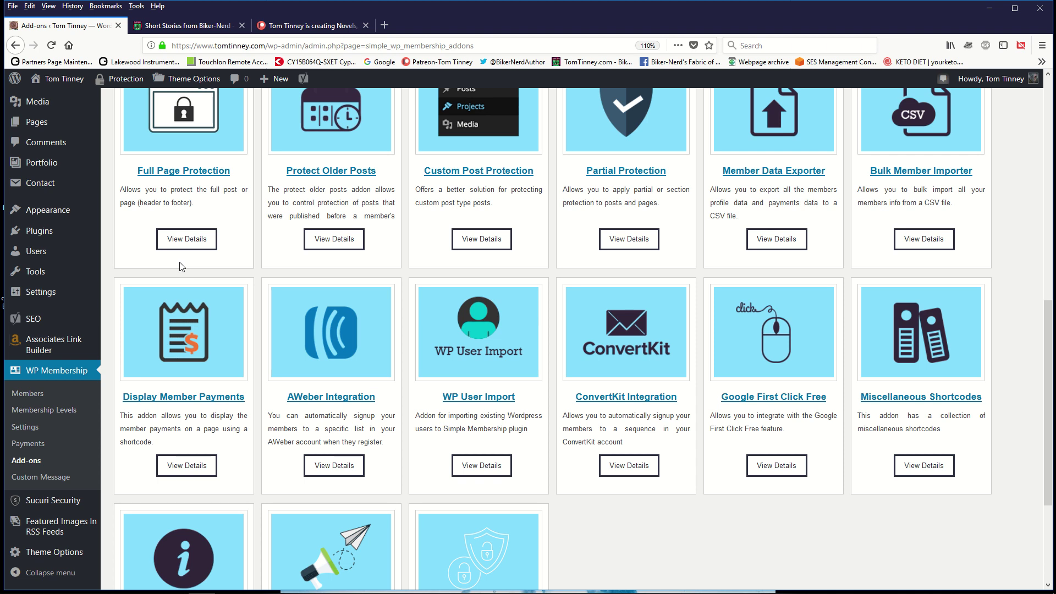
- Show the site's "Short Stories from Biker-Nerd" page and highlight its web address, then return to the add-ons page
left_click(165, 24)
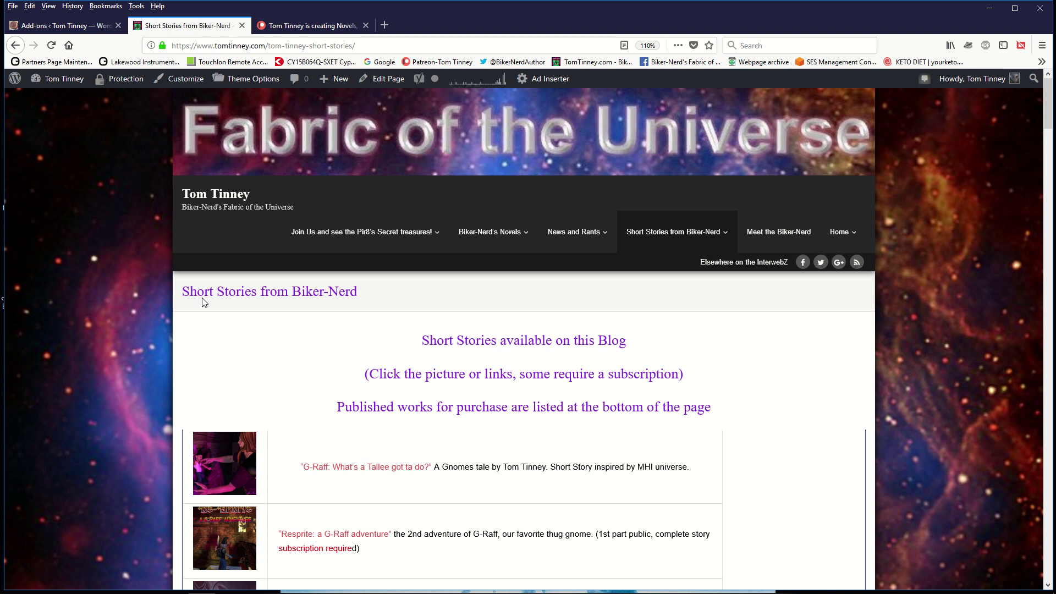
left_click(246, 47)
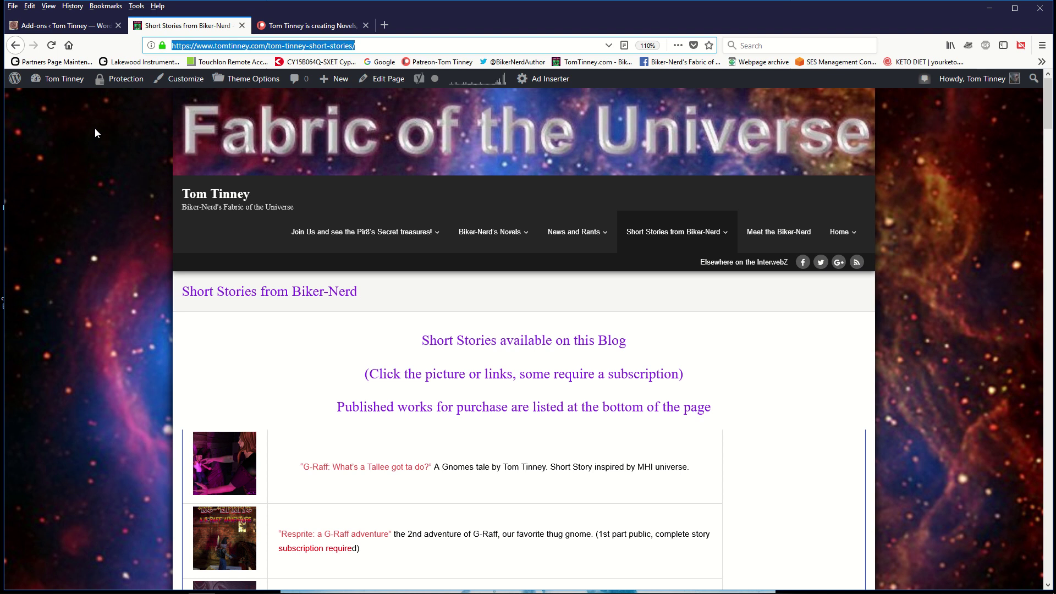
key("ctrl+shift+Tab")
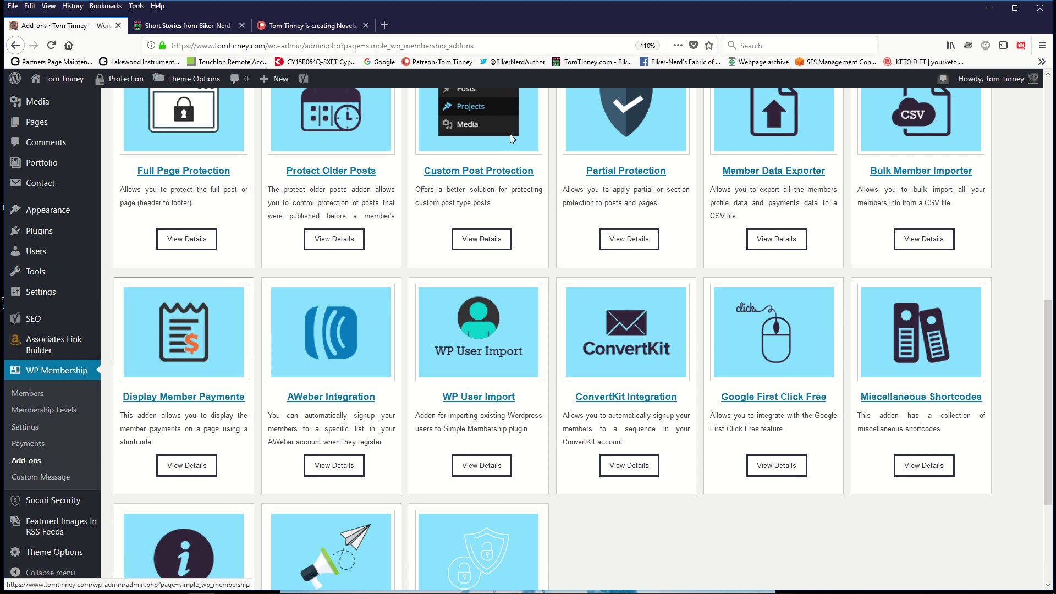
mouse_move(639, 14)
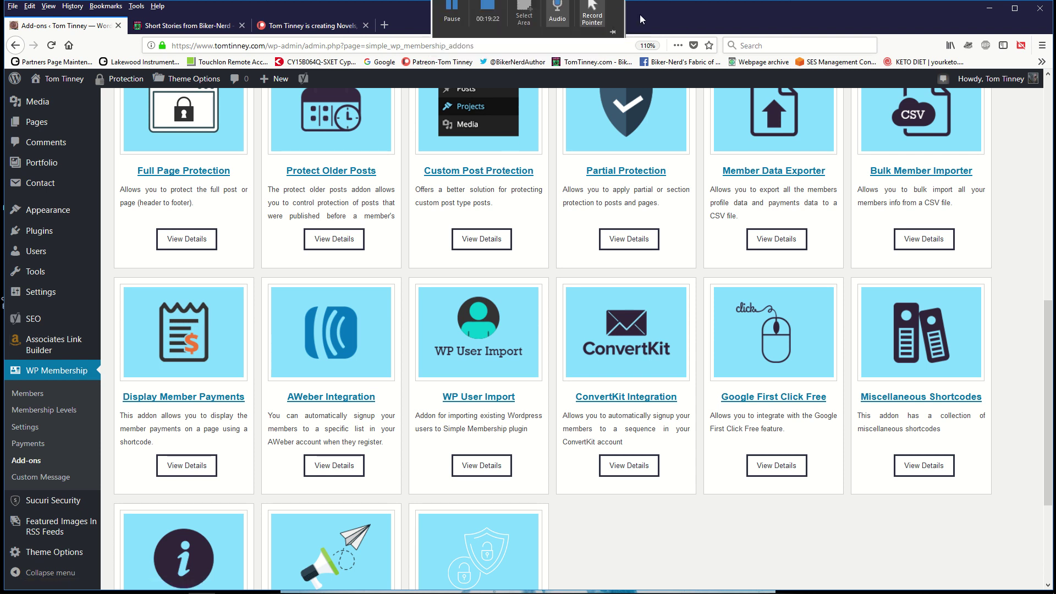